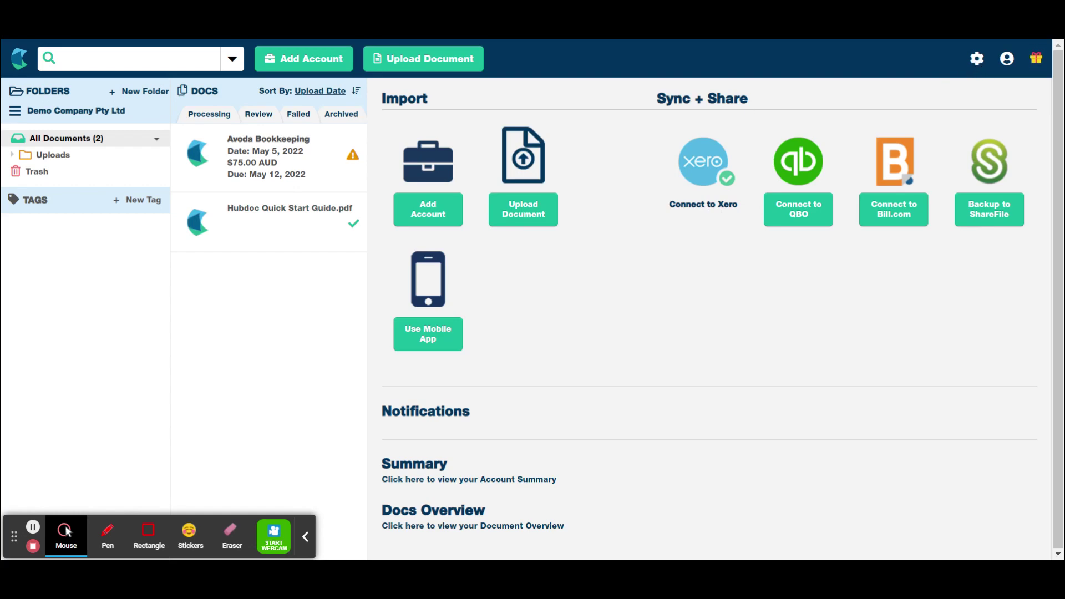
Open account management and list the suppliers, showing Avoda Bookkeeping with one document.
left_click(976, 59)
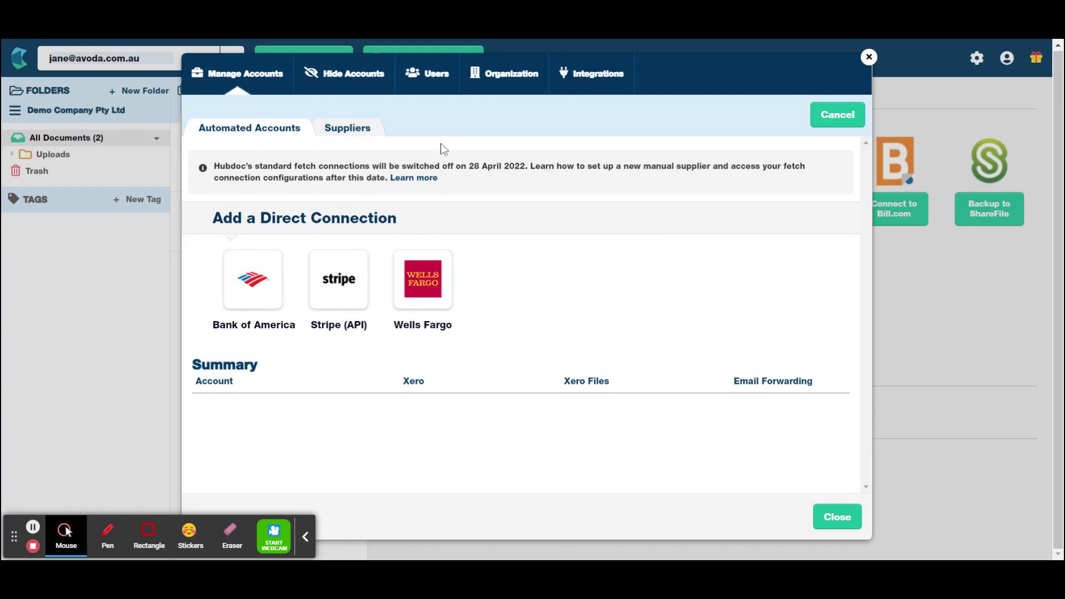
left_click(345, 138)
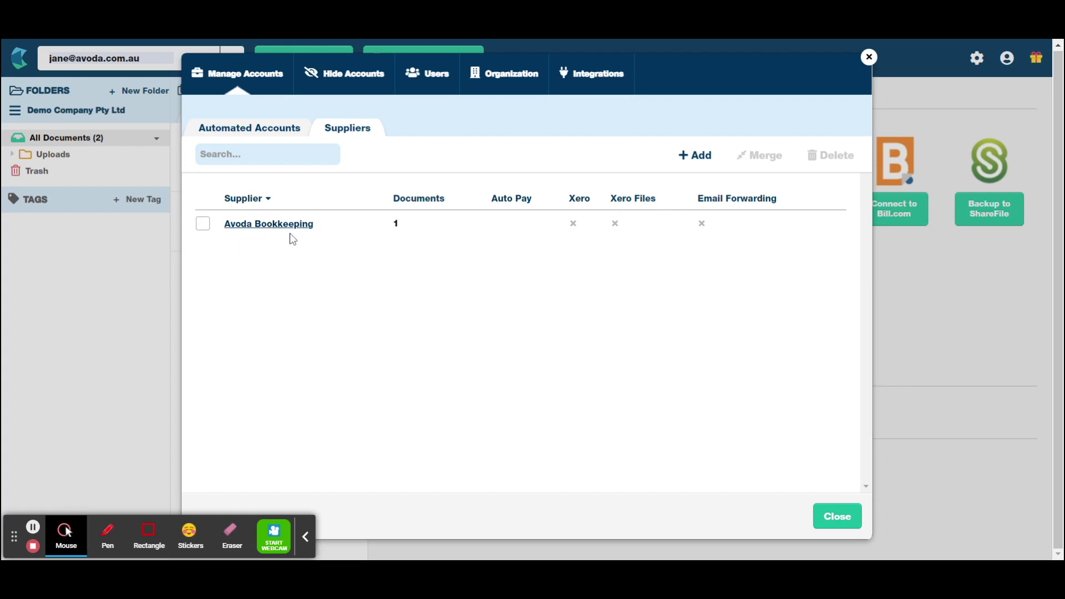
Expand Avoda Bookkeeping's settings to review document location, duplicate detection, due date and autopay.
left_click(255, 227)
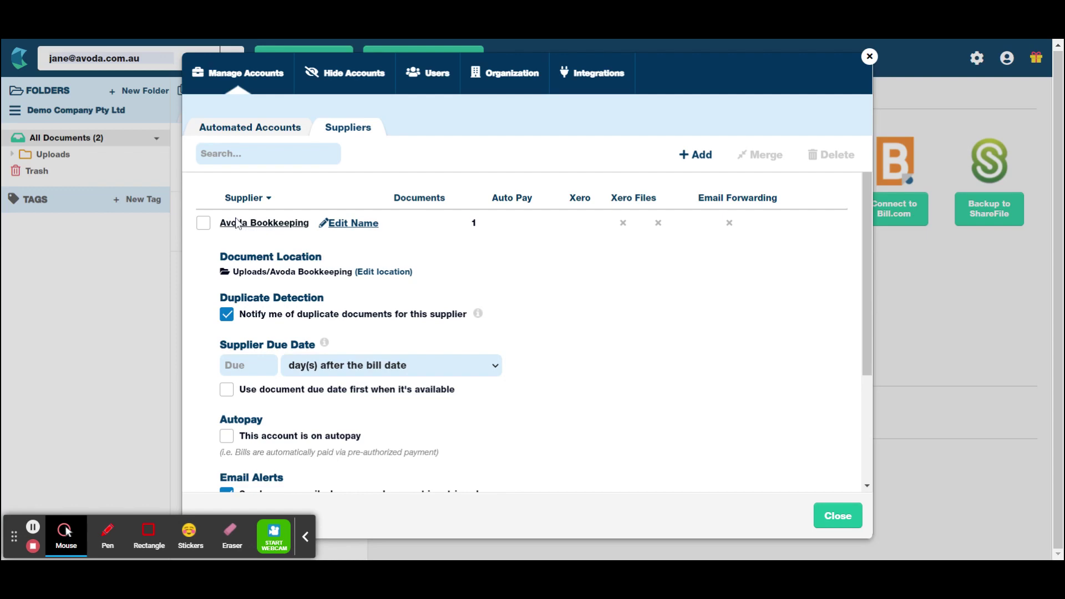
scroll(577, 317, "down", 3)
scroll(579, 322, "up", 3)
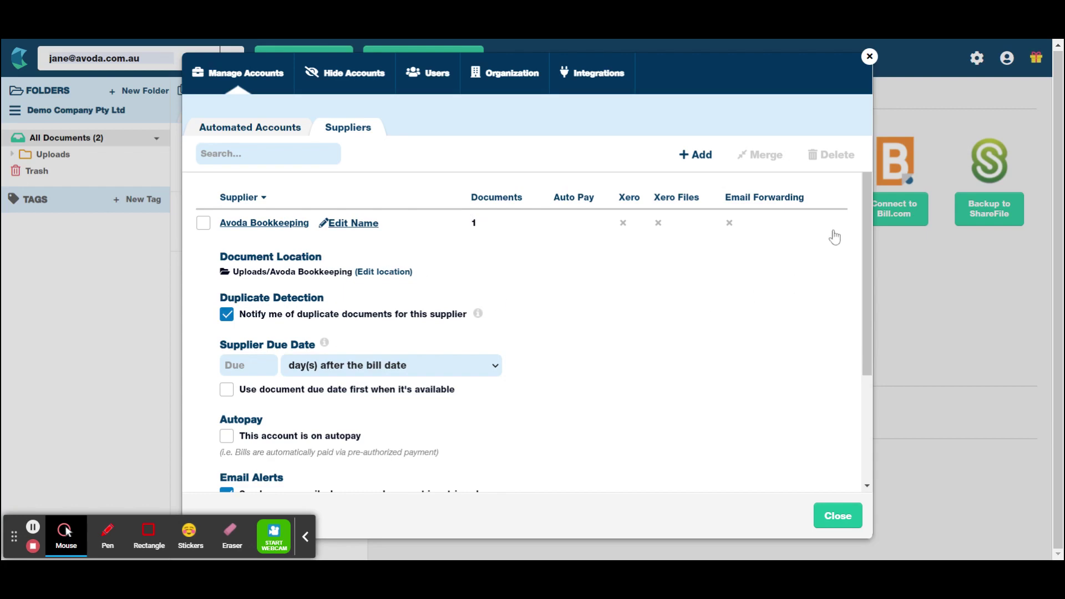
left_click_drag(867, 223, 867, 271)
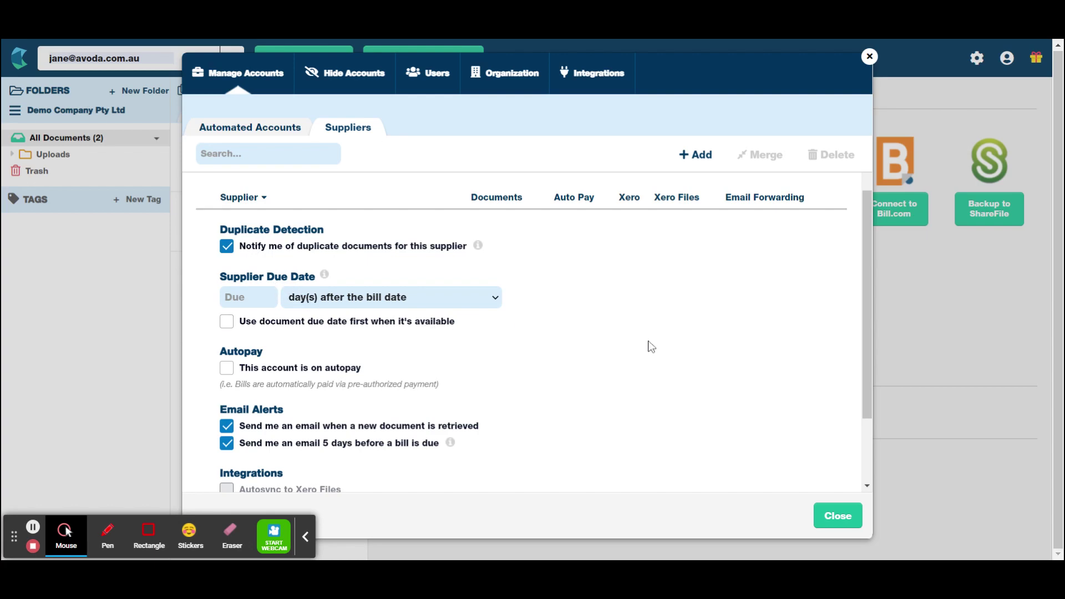
scroll(198, 298, "down", 1)
scroll(198, 297, "up", 1)
left_click(248, 297)
scroll(372, 345, "down", 1)
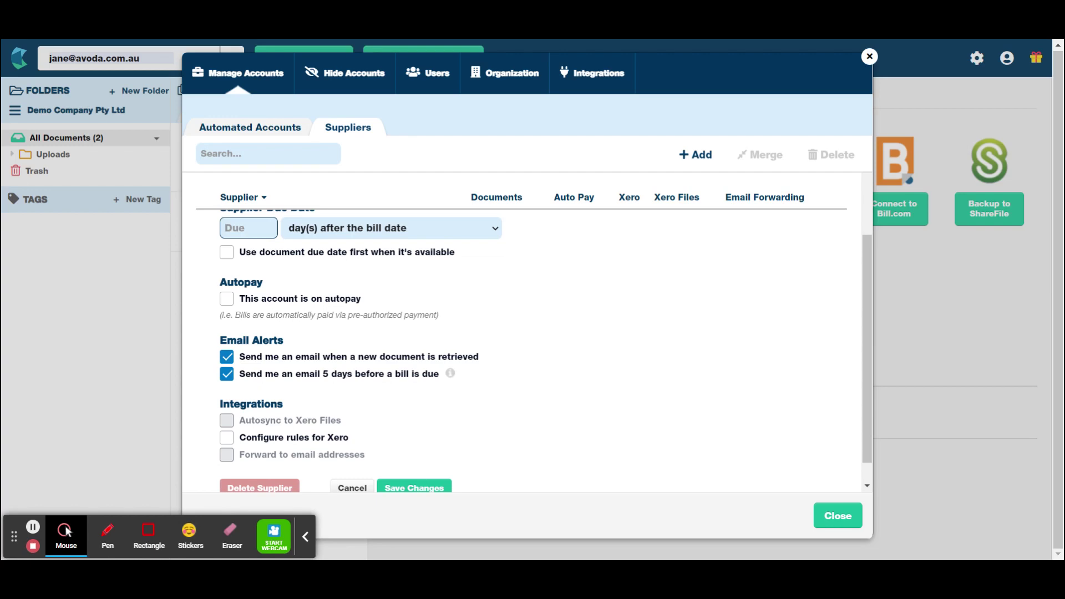
Tick 'Use document due date first when it's available' under Avoda Bookkeeping's Supplier Due Date.
left_click(231, 255)
scroll(533, 302, "down", 1)
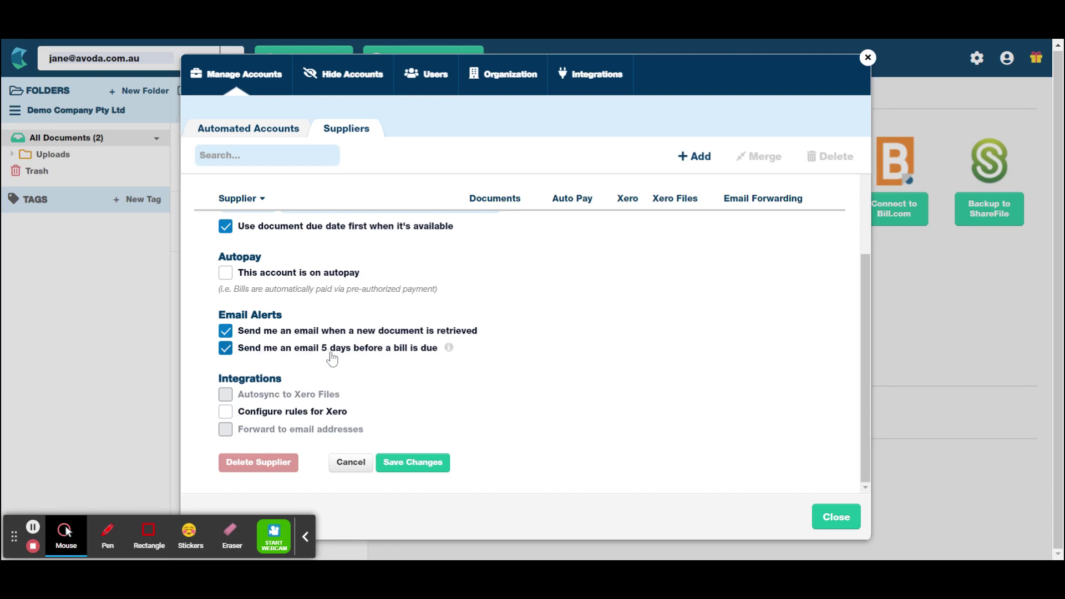
Enable Xero rules for Avoda Bookkeeping: Purchase, GST on Expenses 10%, Draft status.
left_click(231, 414)
scroll(289, 383, "down", 2)
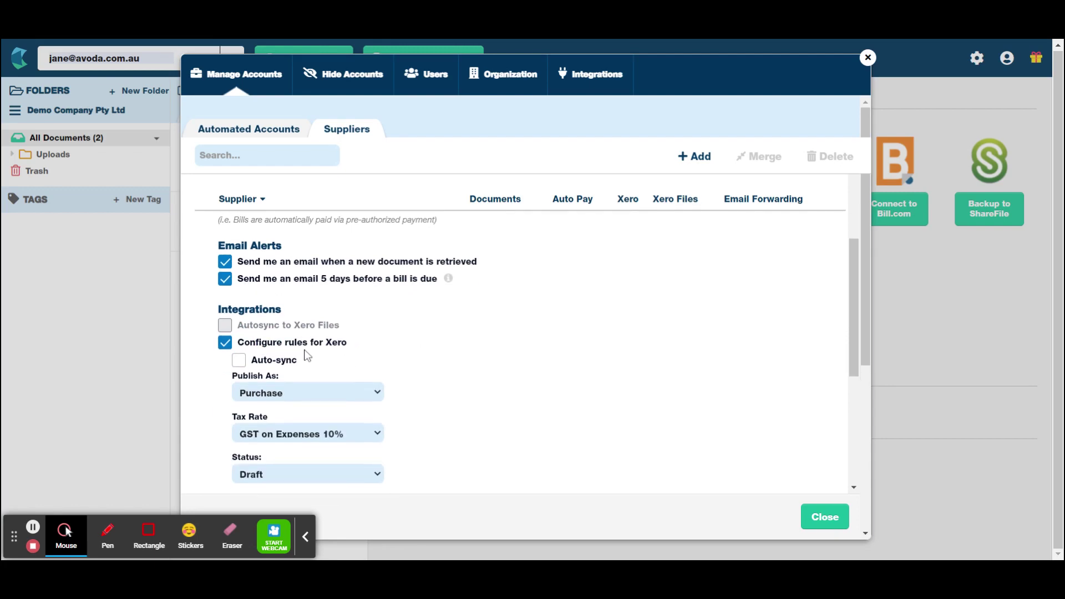
left_click_drag(850, 297, 846, 314)
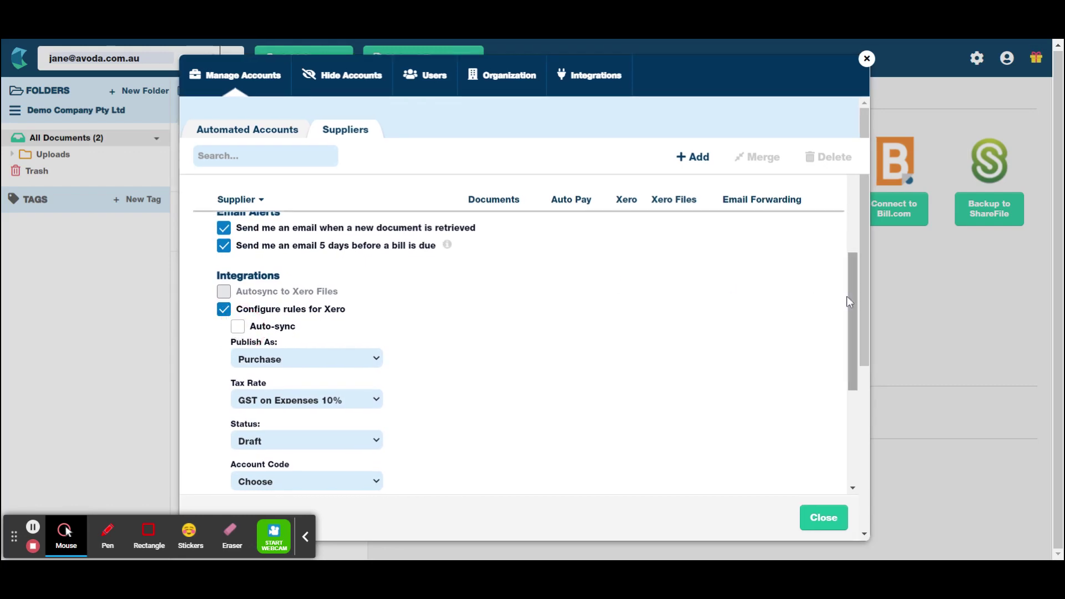
mouse_move(848, 302)
left_mouse_down()
mouse_move(856, 328)
mouse_move(842, 310)
mouse_move(839, 387)
mouse_move(825, 304)
mouse_move(827, 333)
mouse_move(852, 328)
mouse_move(848, 370)
mouse_move(835, 335)
mouse_move(848, 321)
mouse_move(832, 304)
left_mouse_up()
scroll(627, 376, "up", 4)
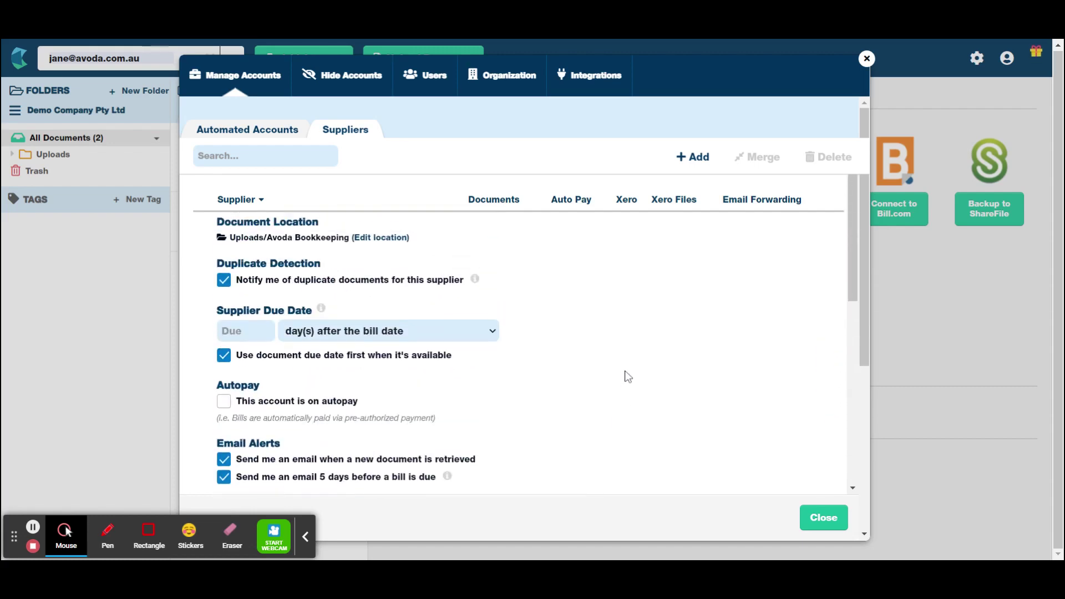
scroll(628, 377, "up", 1)
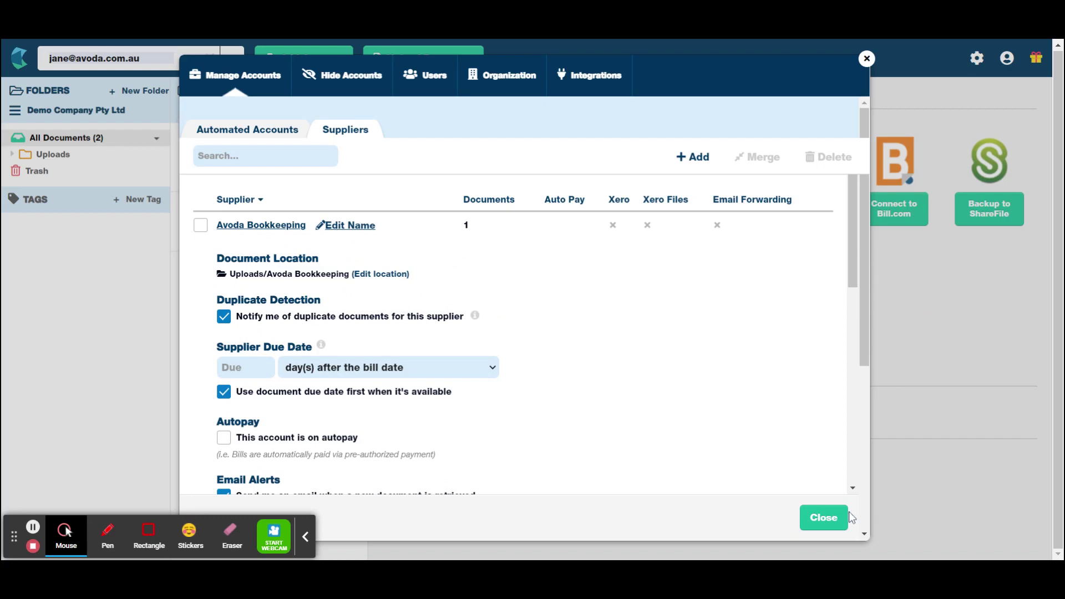
scroll(475, 424, "down", 10)
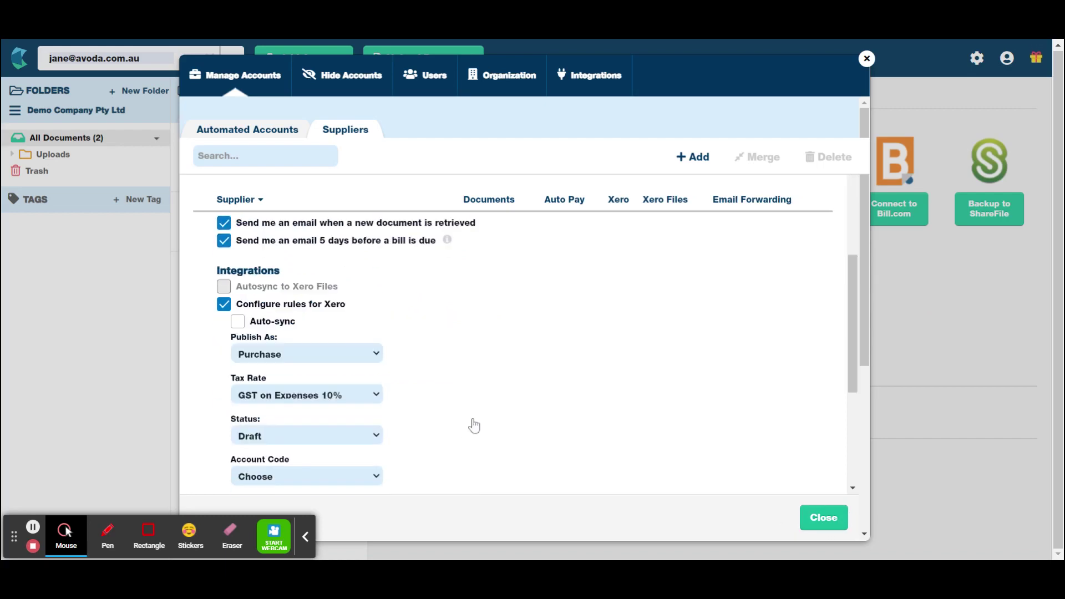
Open the Avoda Bookkeeping invoice and expand its Xero publishing settings (Purchase, Draft).
left_click(823, 518)
left_click(267, 165)
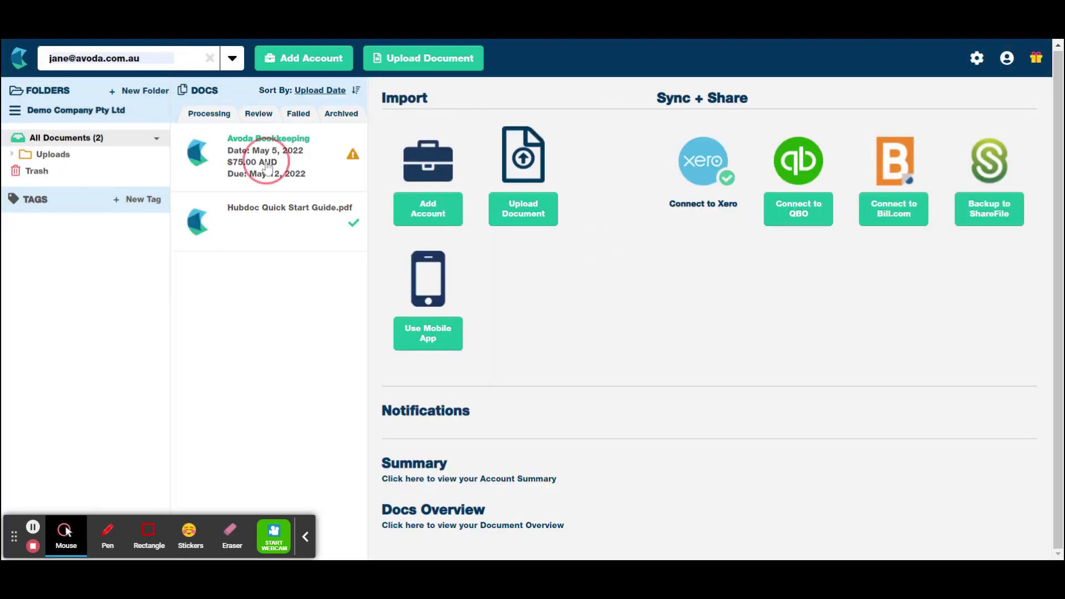
scroll(878, 410, "down", 4)
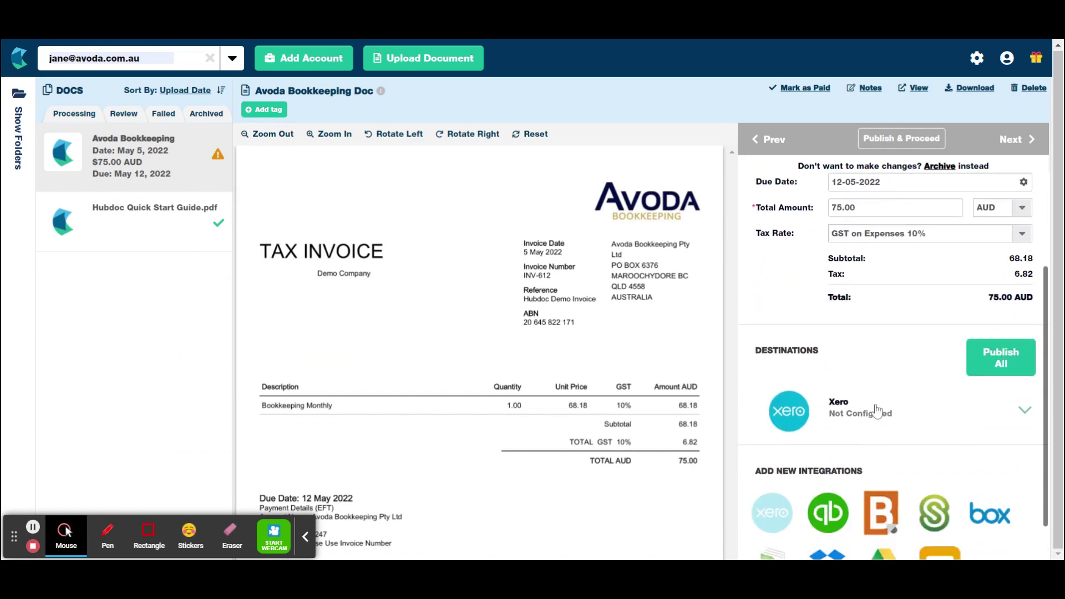
left_click(1025, 410)
scroll(953, 427, "down", 3)
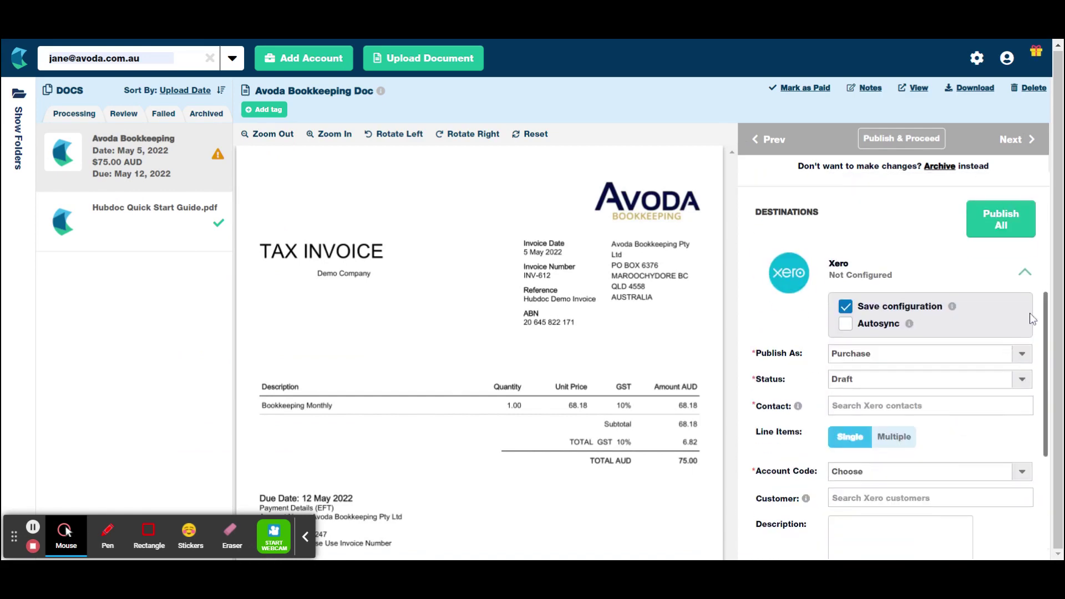
scroll(1032, 319, "down", 2)
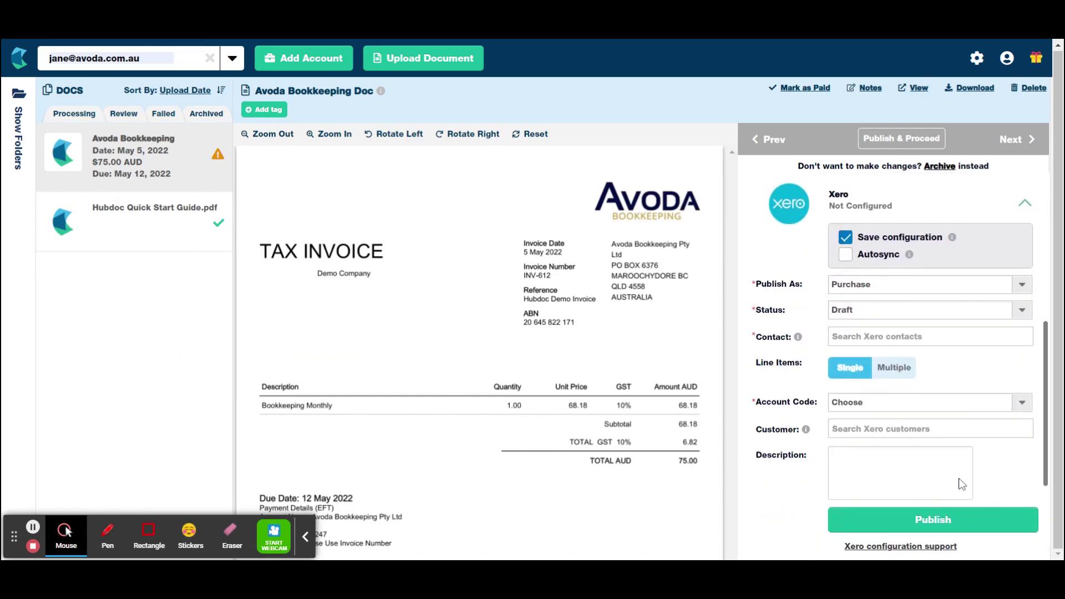
Reopen Avoda Bookkeeping's supplier settings and move the dialog left beside the invoice's Xero panel.
left_click(975, 58)
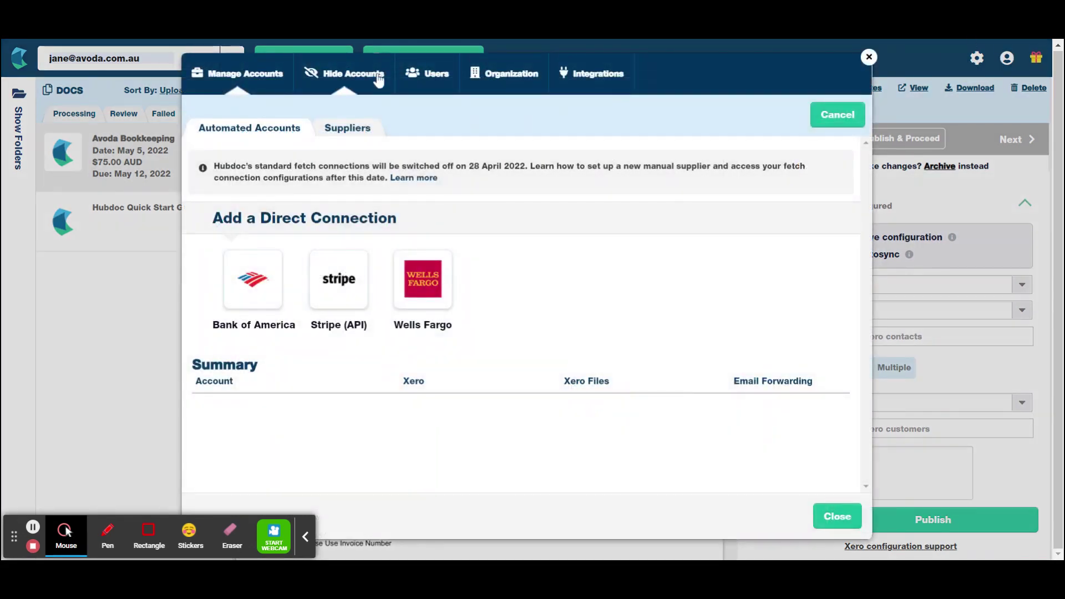
left_click(349, 131)
left_click(283, 225)
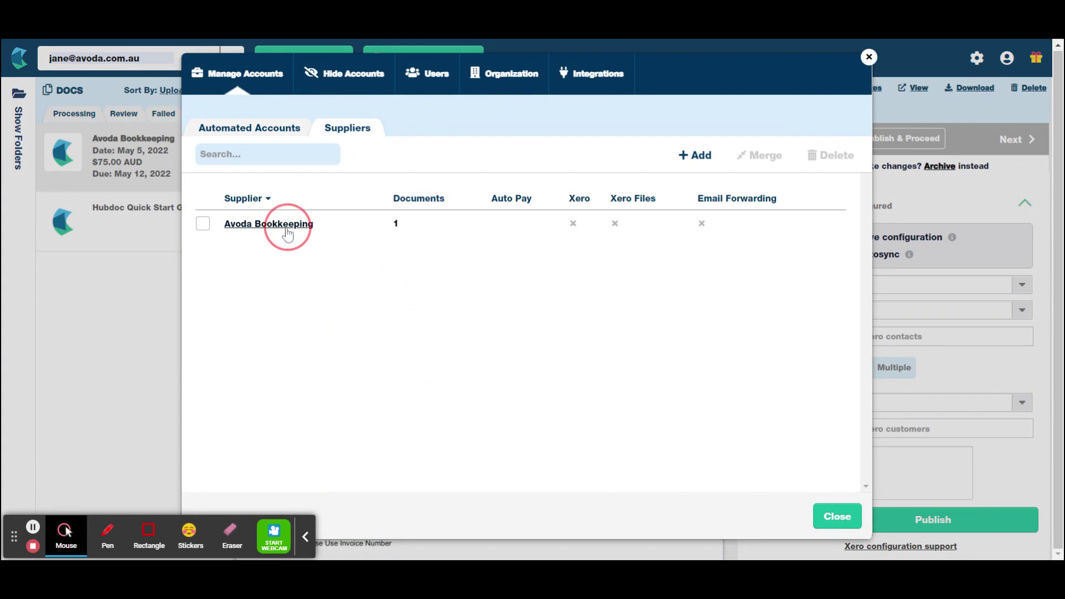
scroll(579, 379, "down", 3)
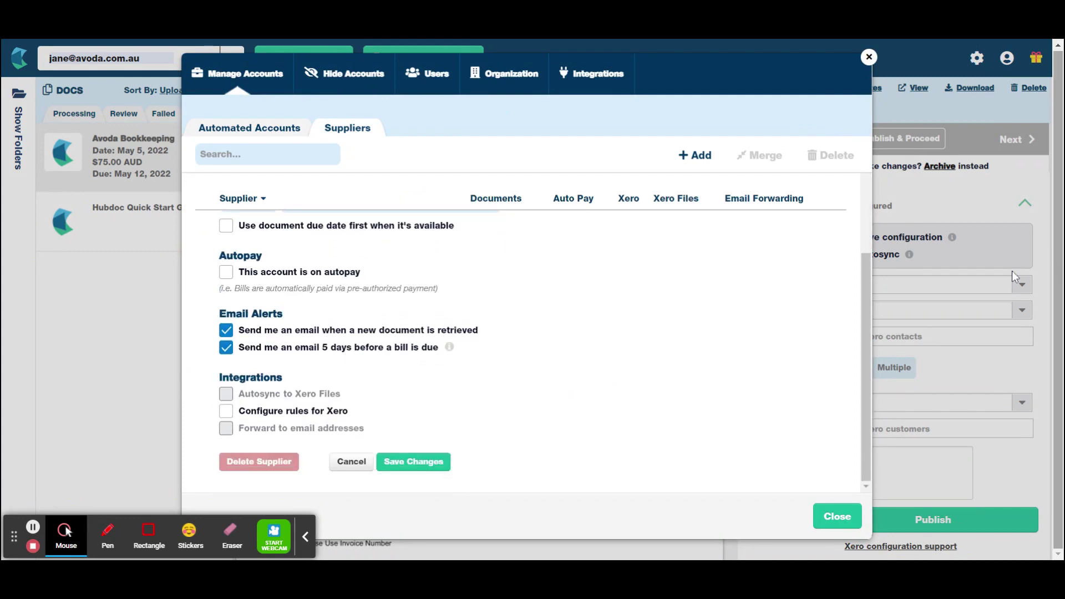
left_click_drag(746, 104, 572, 103)
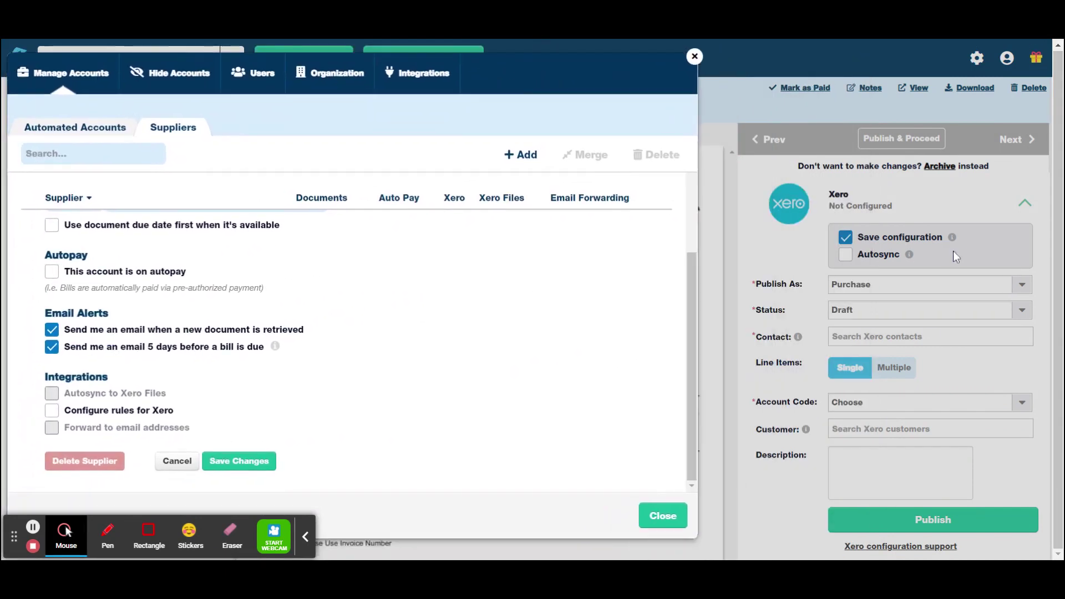
left_click(56, 411)
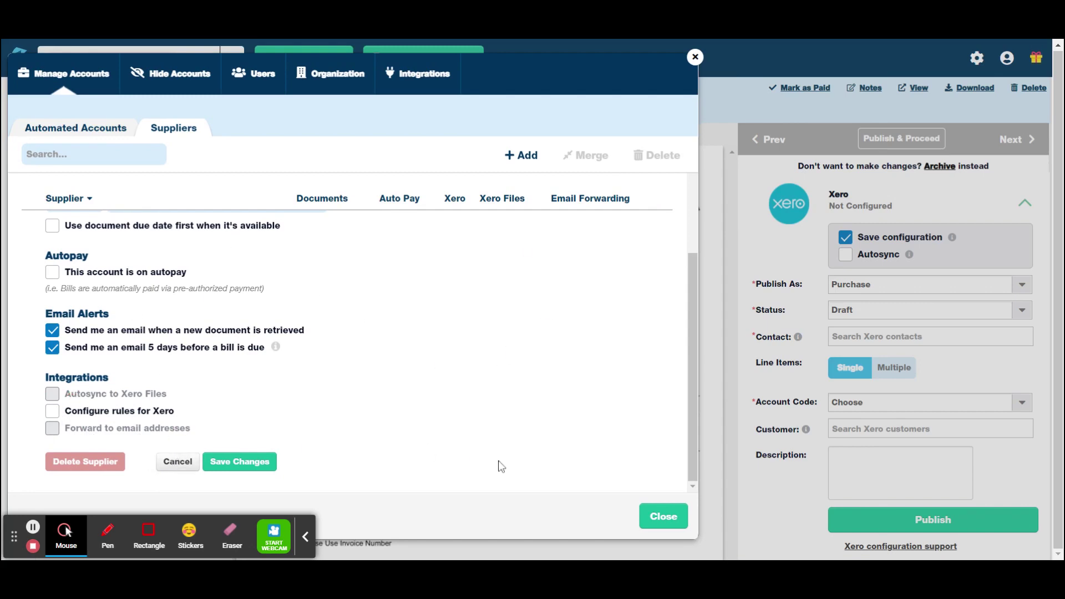
left_click(660, 516)
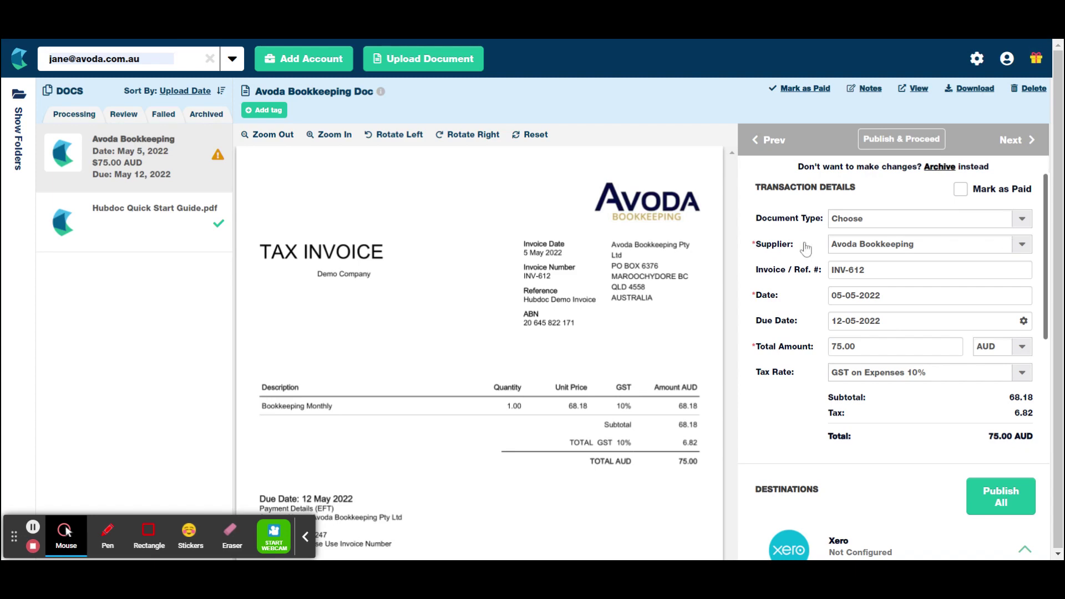
left_click(1016, 224)
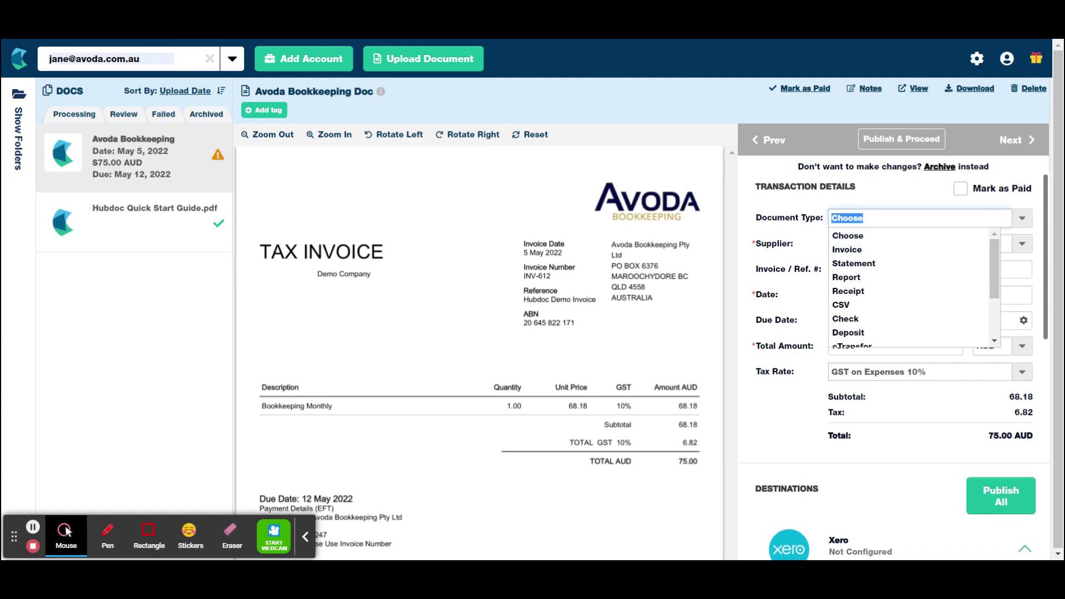
scroll(929, 322, "down", 2)
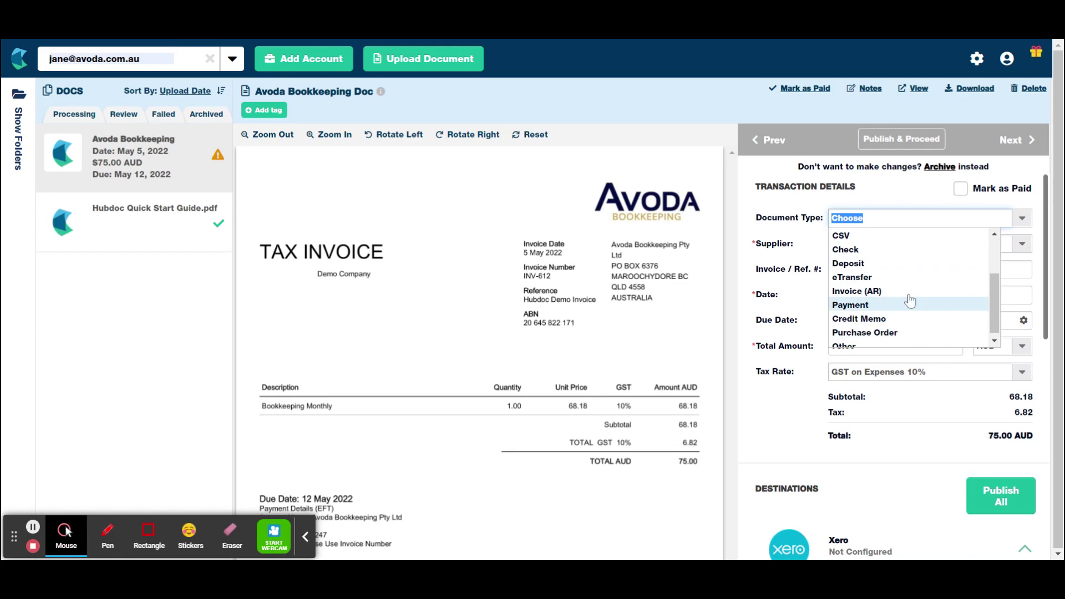
scroll(909, 258, "up", 2)
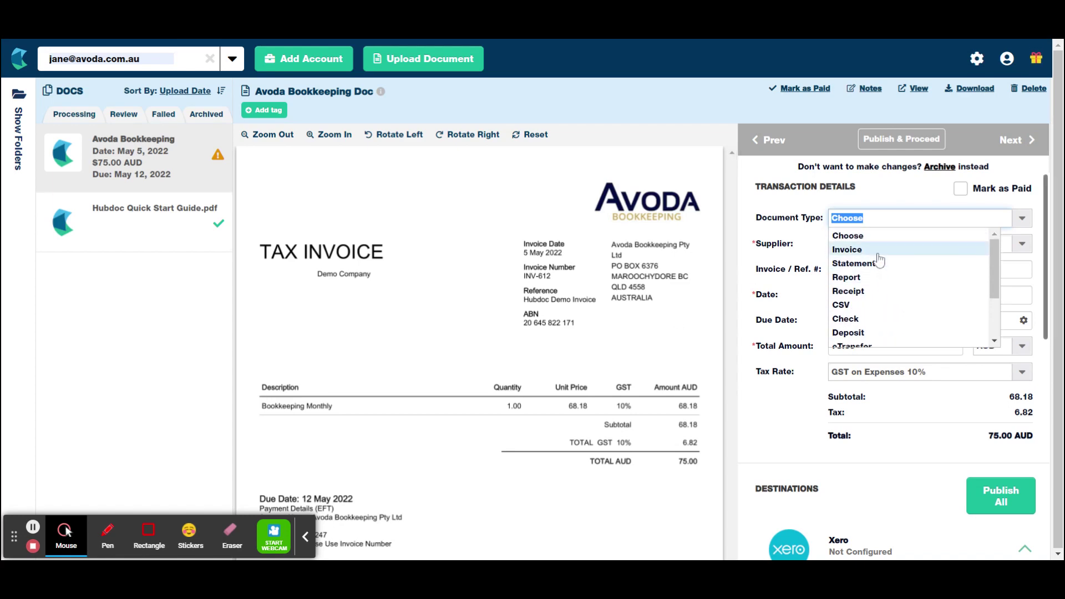
left_click(878, 251)
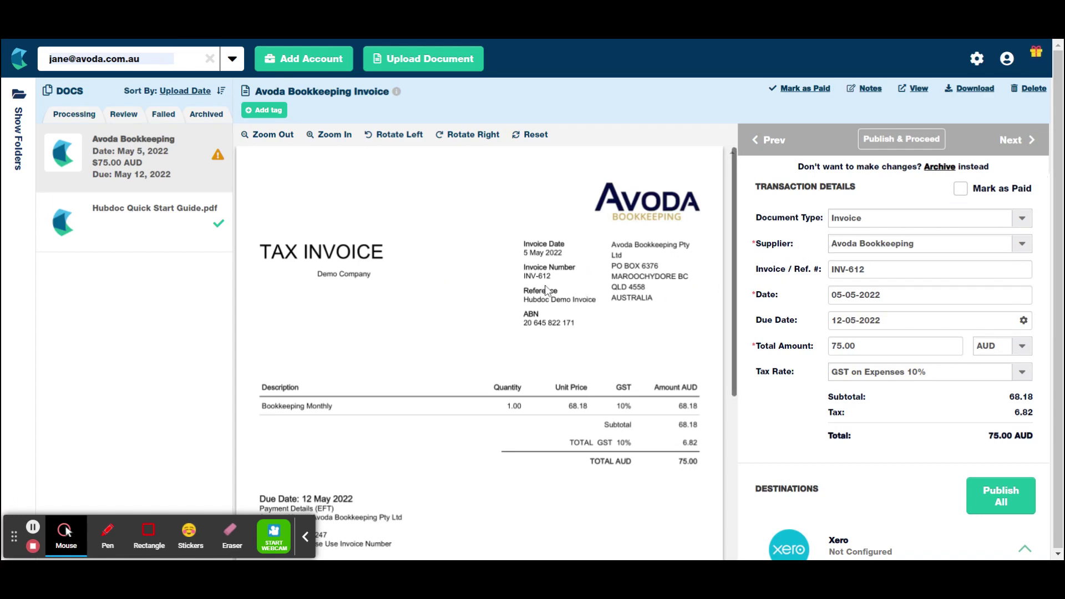
scroll(893, 361, "down", 1)
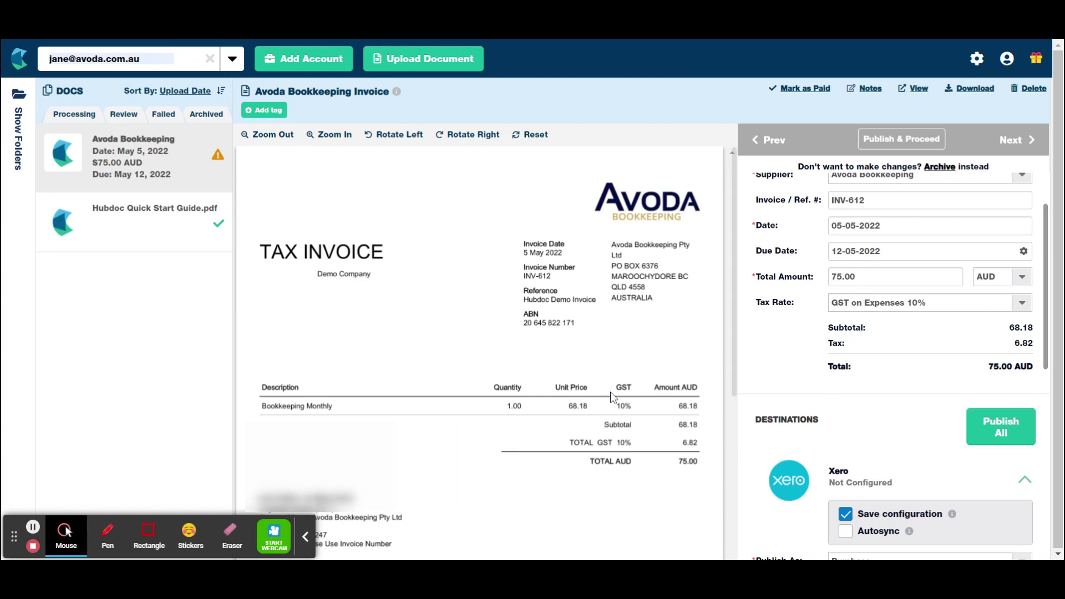
scroll(610, 389, "down", 2)
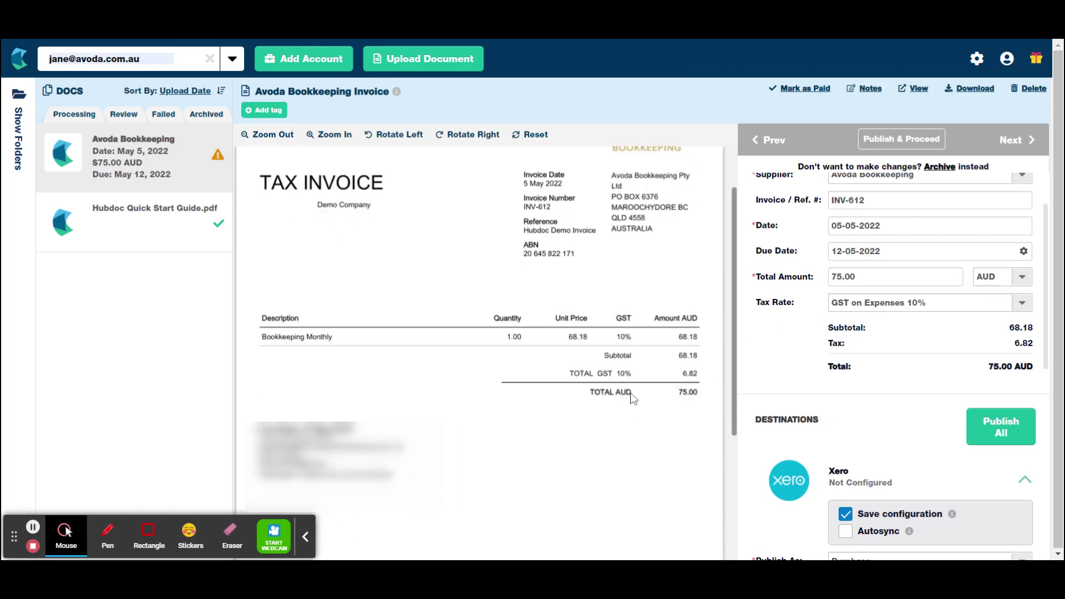
left_click(1048, 355)
left_click_drag(1050, 365, 1050, 340)
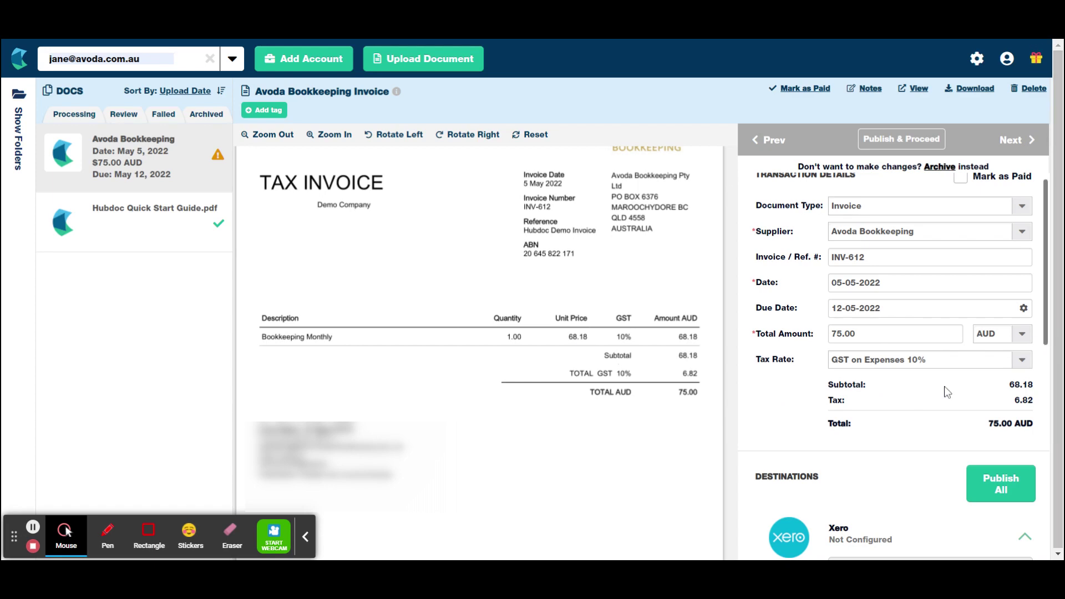
left_click_drag(1036, 309, 1042, 309)
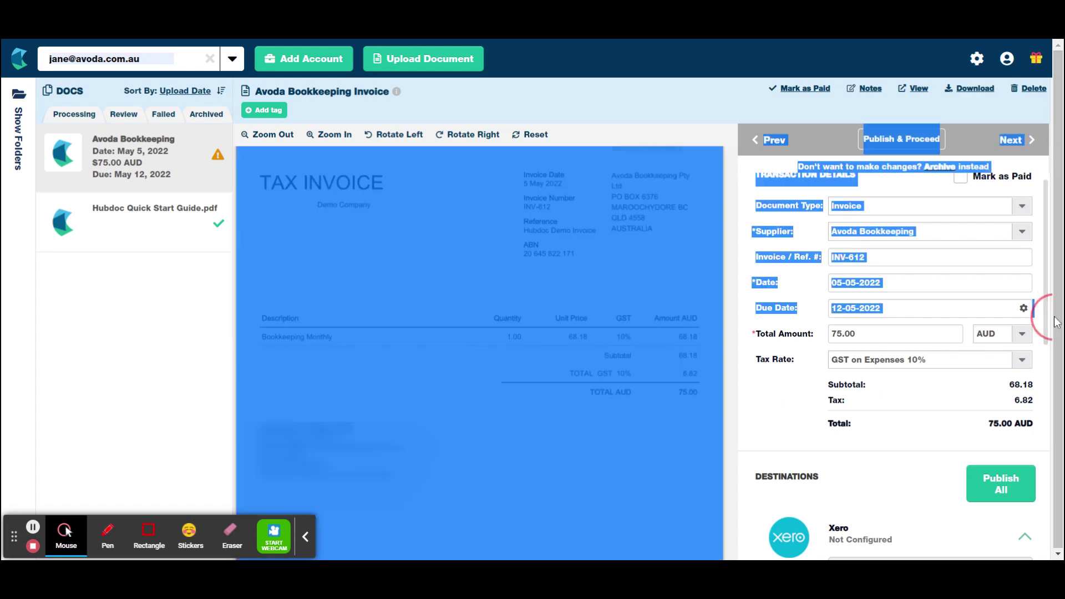
left_click(906, 413)
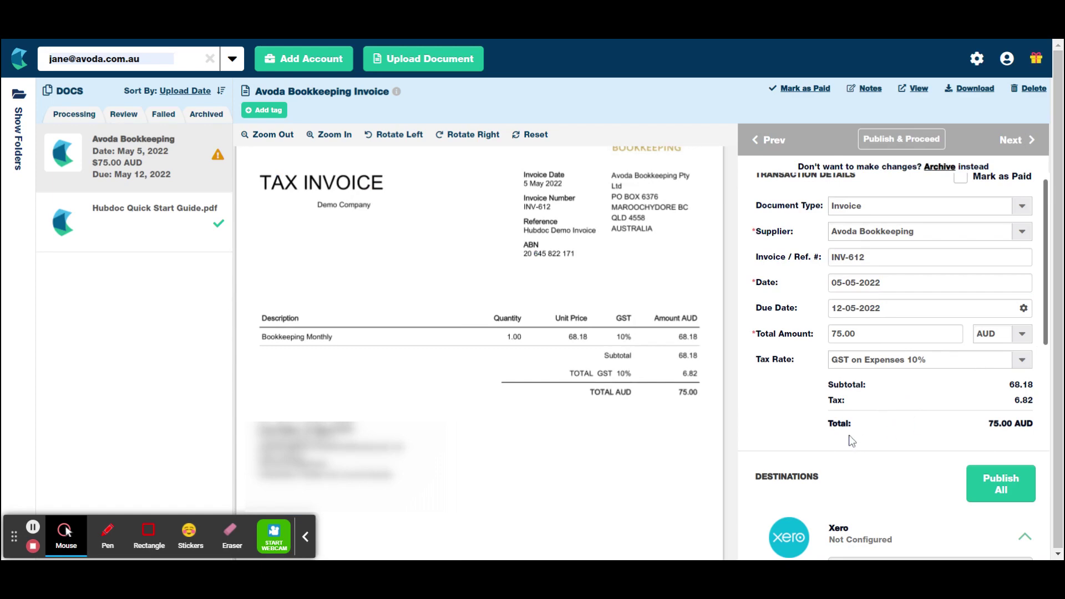
scroll(932, 406, "down", 2)
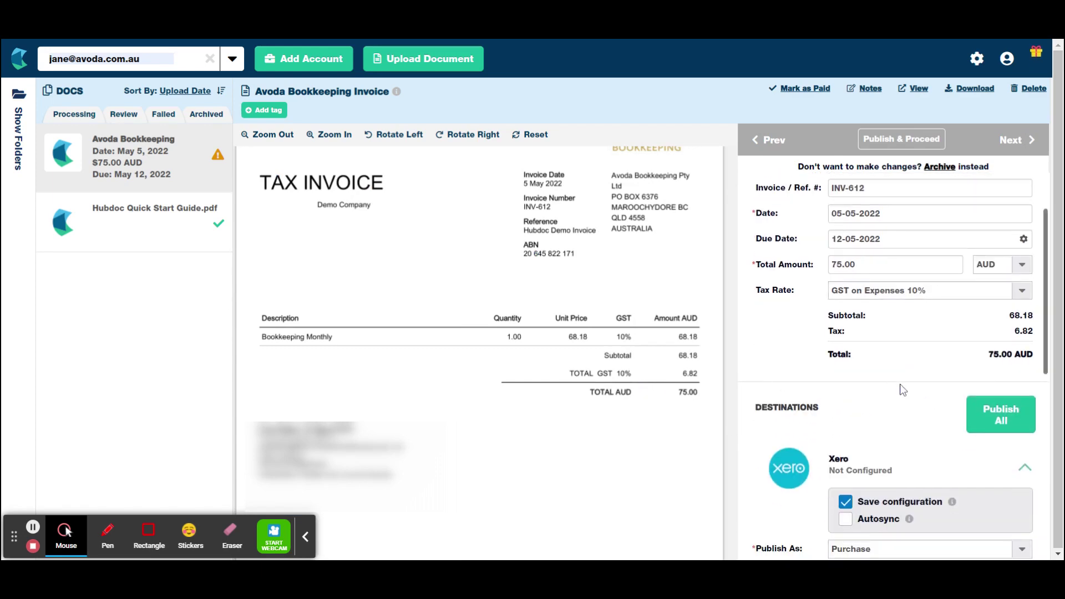
scroll(843, 363, "down", 2)
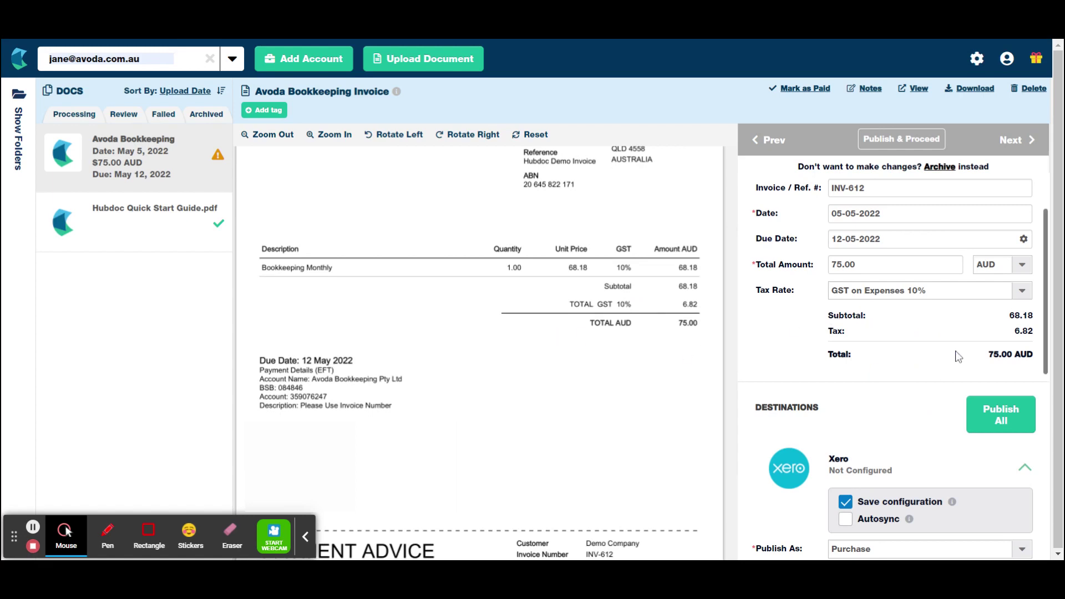
scroll(918, 350, "up", 2)
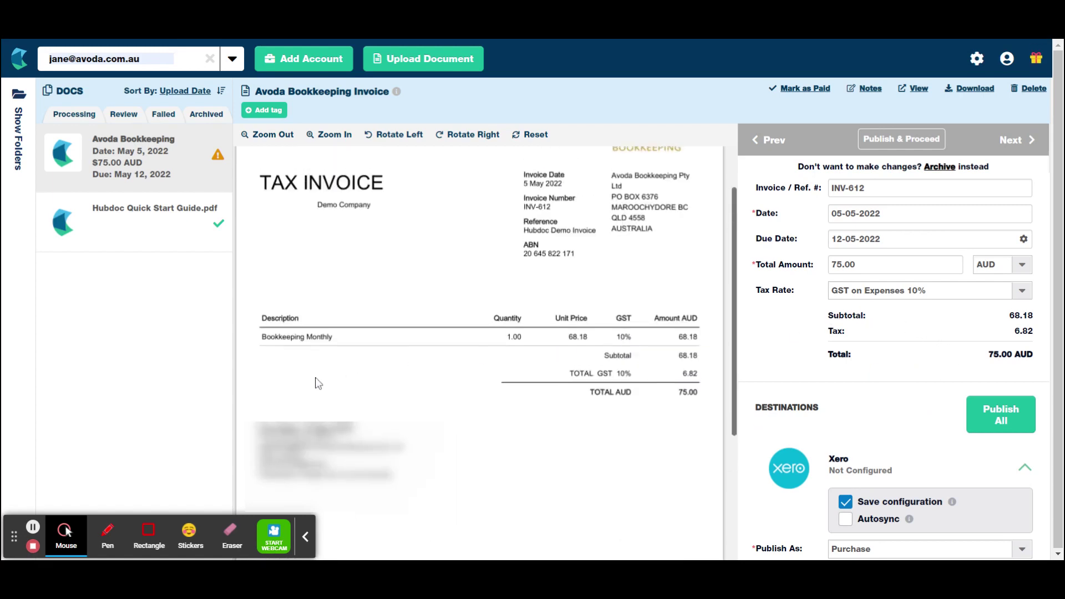
scroll(922, 381, "down", 2)
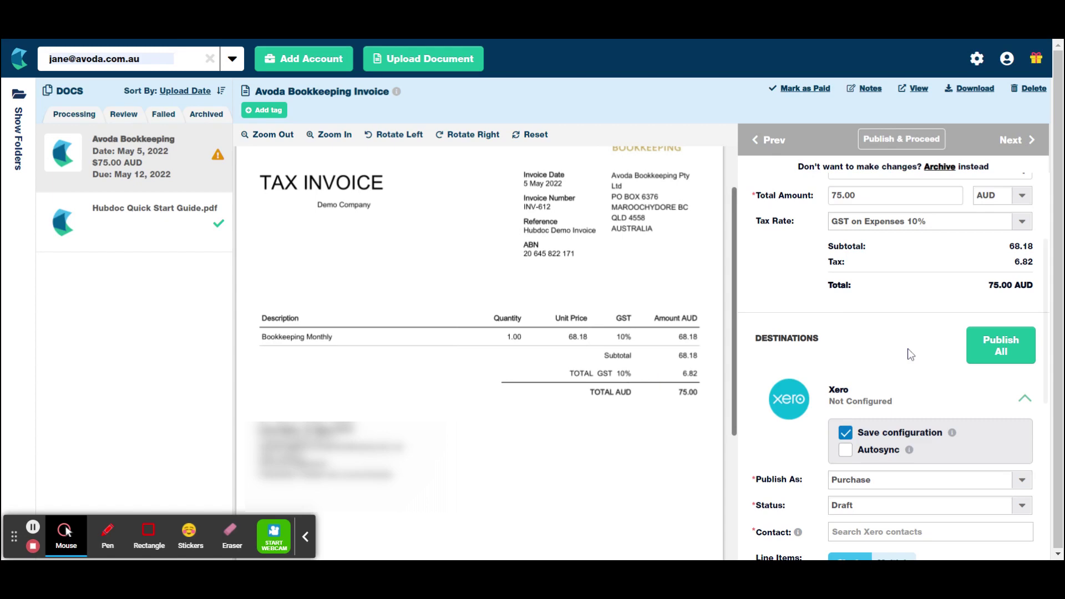
scroll(887, 361, "down", 2)
scroll(943, 333, "up", 2)
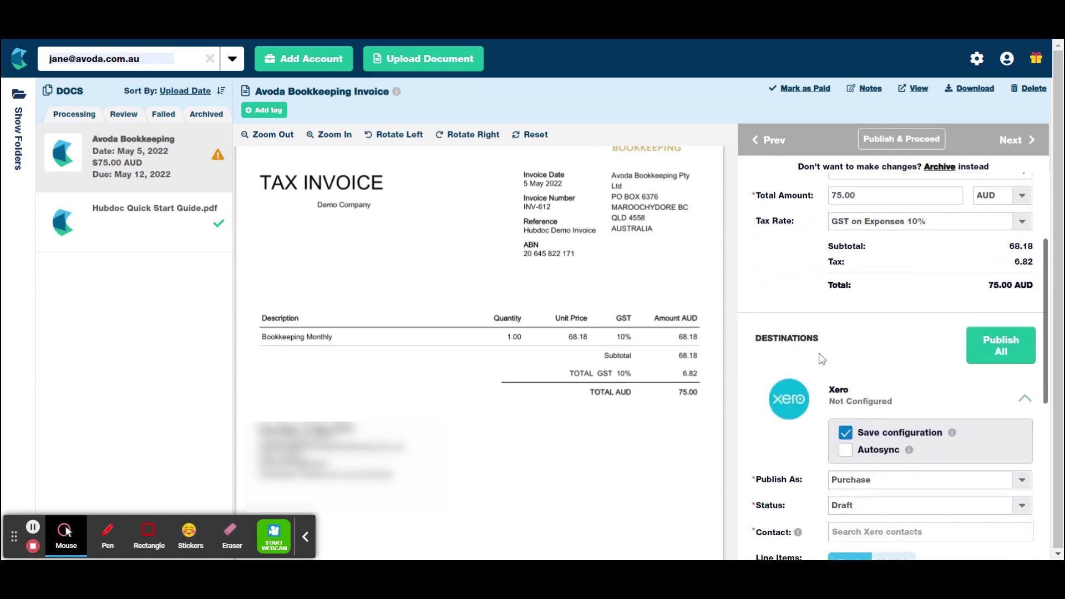
scroll(822, 359, "down", 2)
left_click(937, 328)
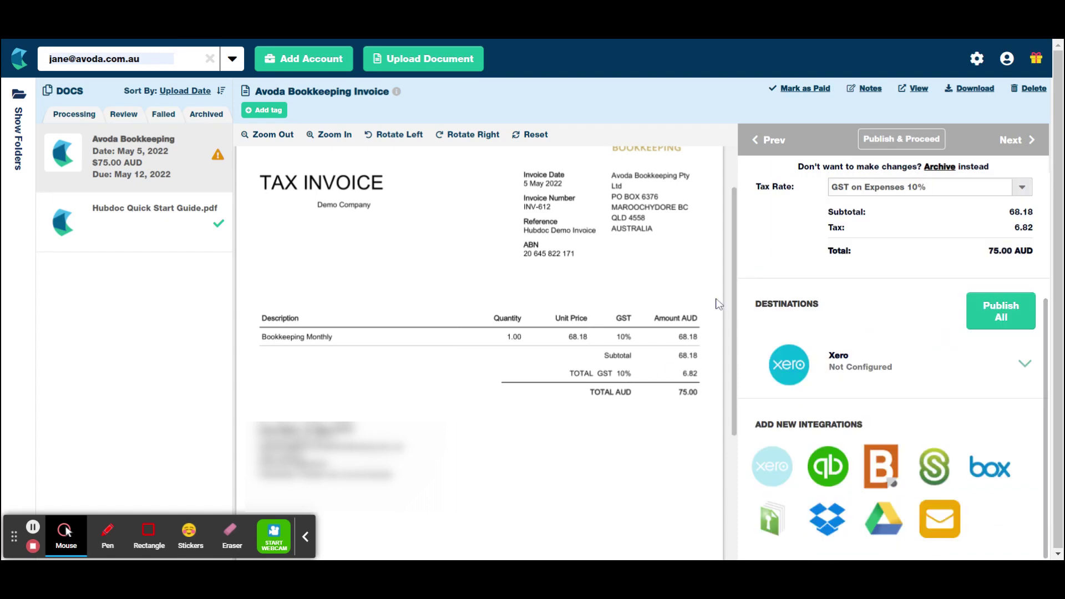
left_click(1028, 370)
scroll(1012, 371, "down", 2)
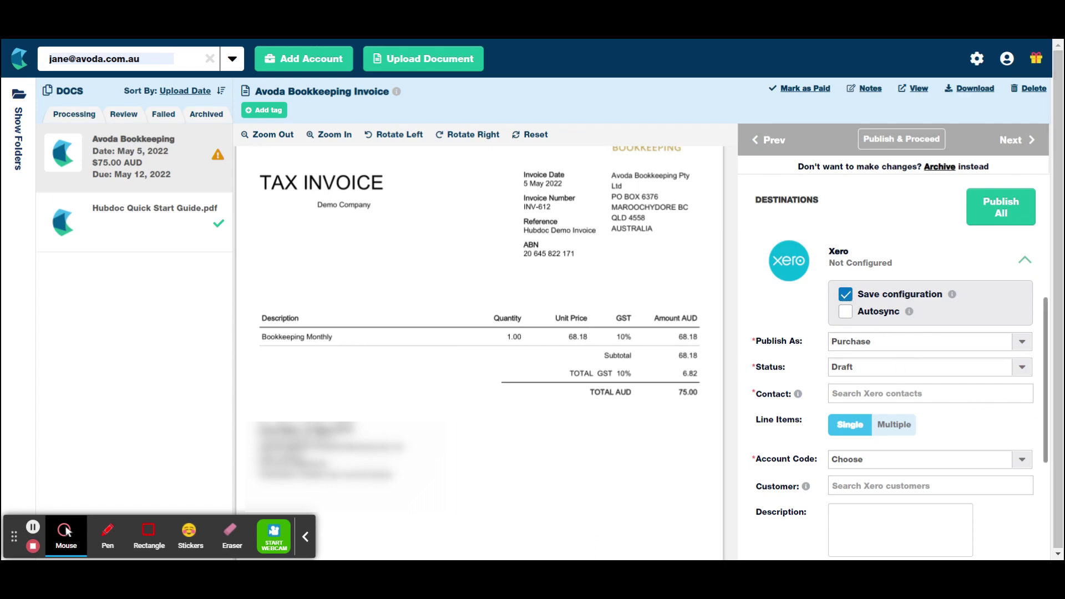
Review the Publish As options keeping Purchase, and the status options keeping Draft.
scroll(905, 361, "down", 2)
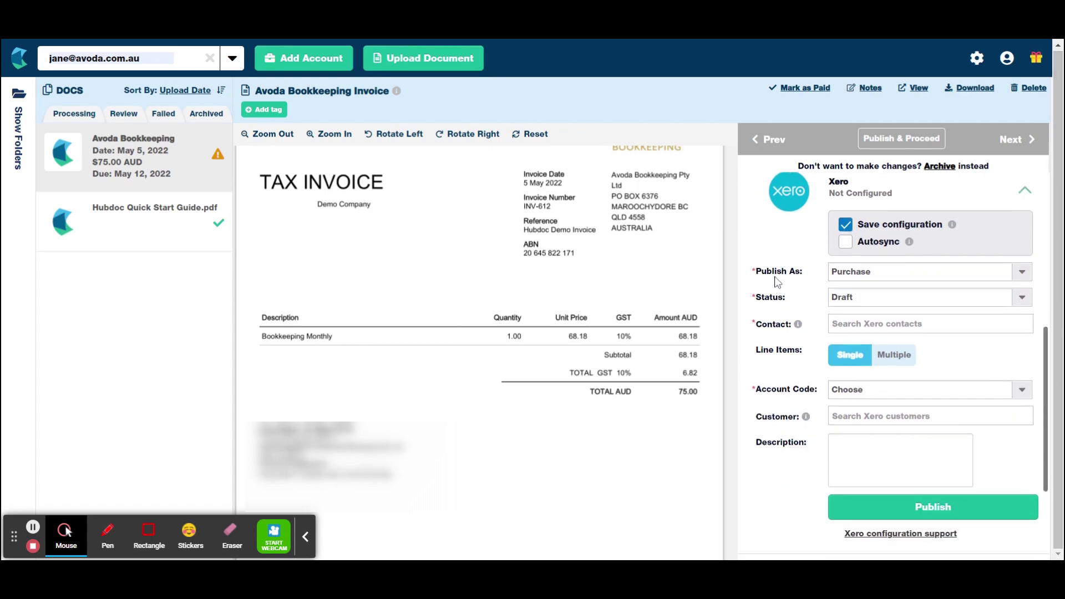
left_click(1022, 272)
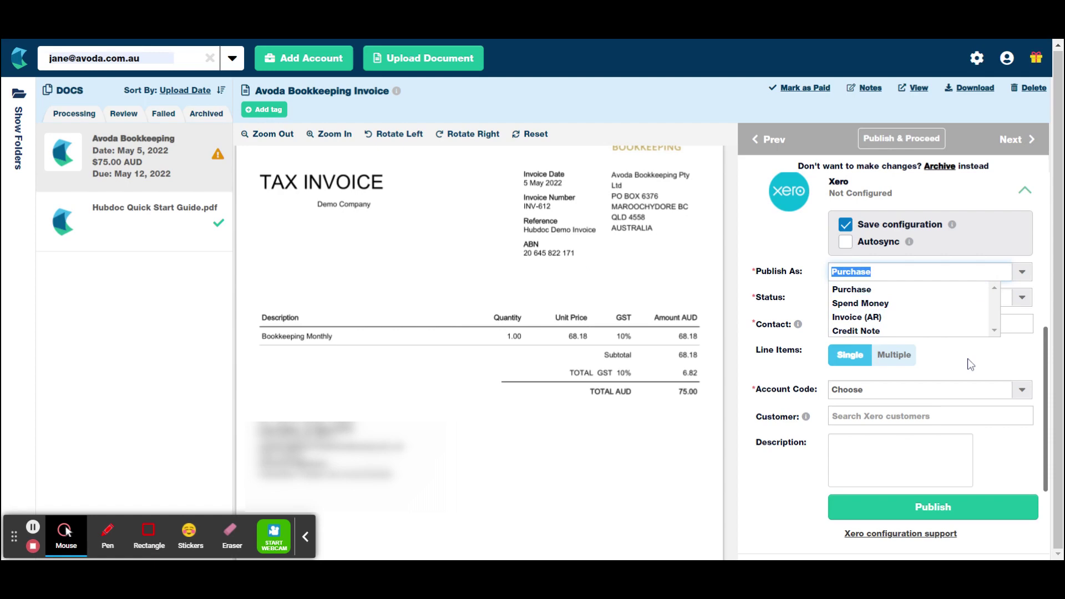
left_click(958, 344)
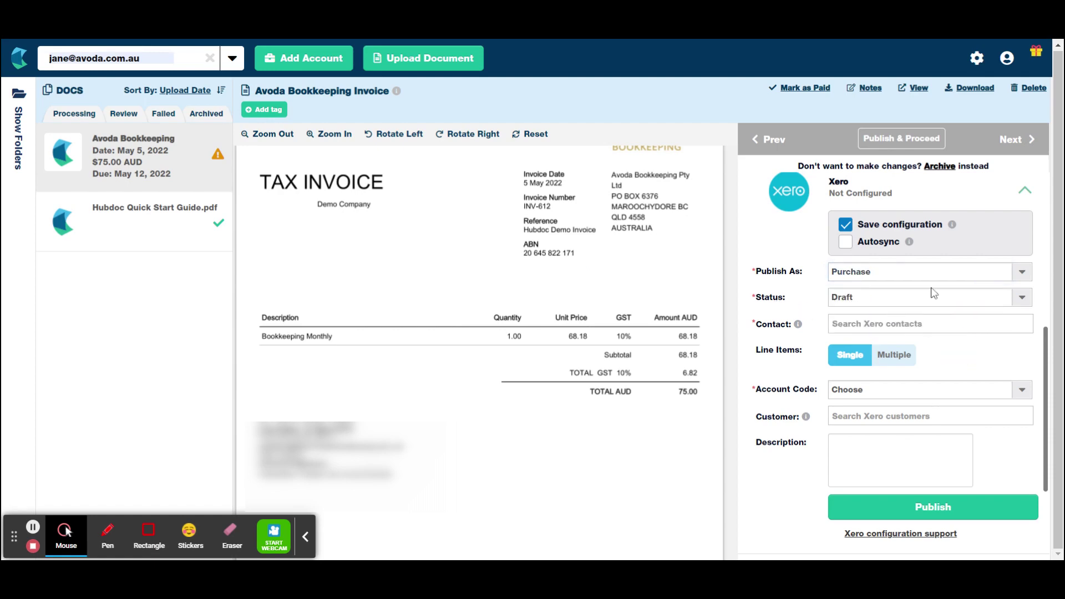
left_click(1024, 299)
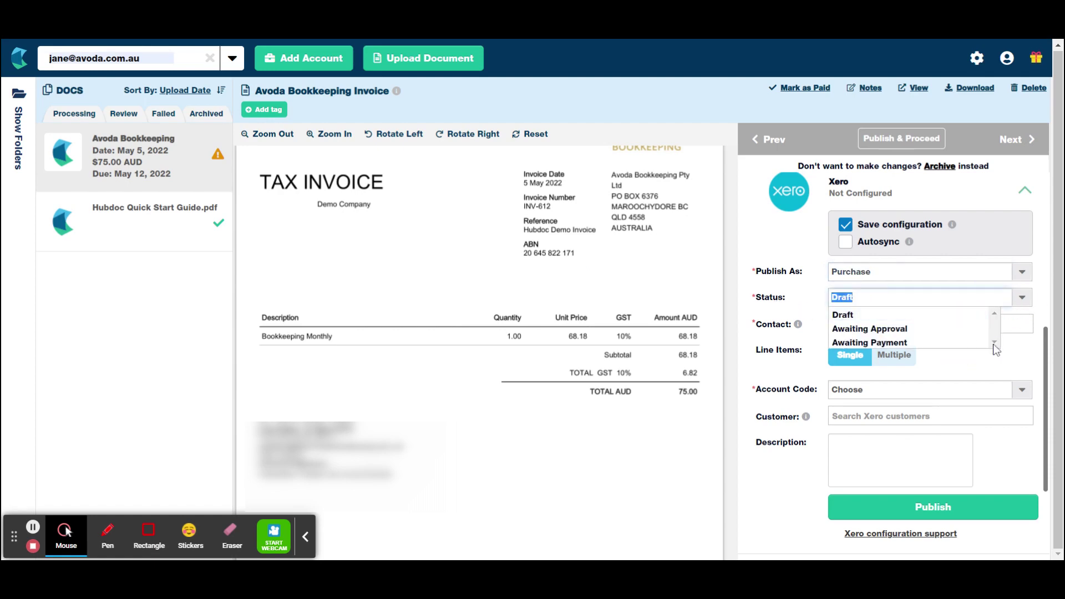
left_click(890, 322)
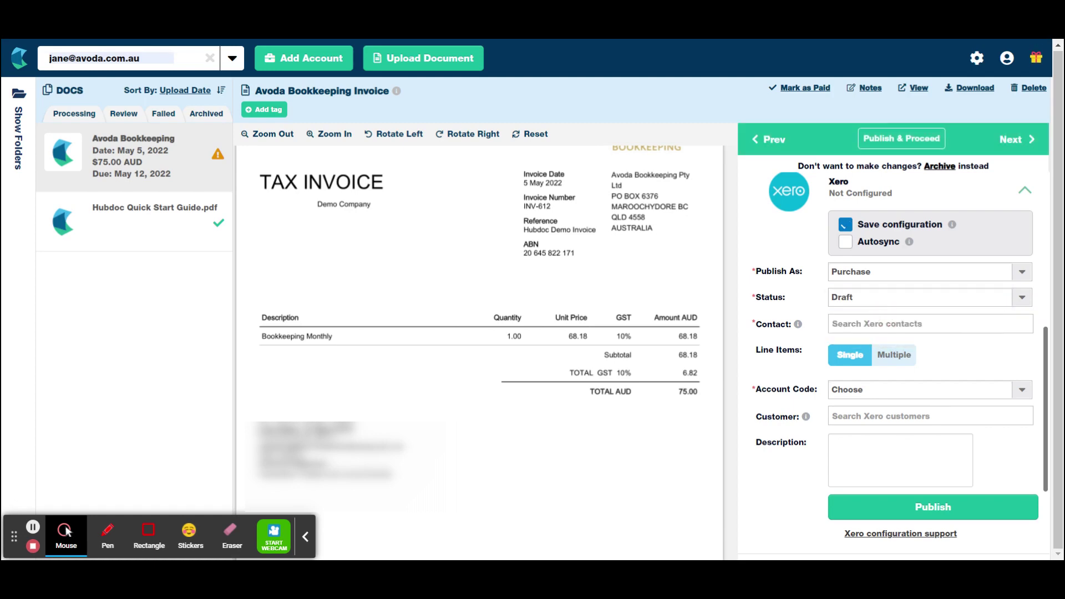
Recheck the Xero status list and confirm Draft stays selected for the invoice.
scroll(995, 346, "up", 3)
scroll(954, 338, "up", 3)
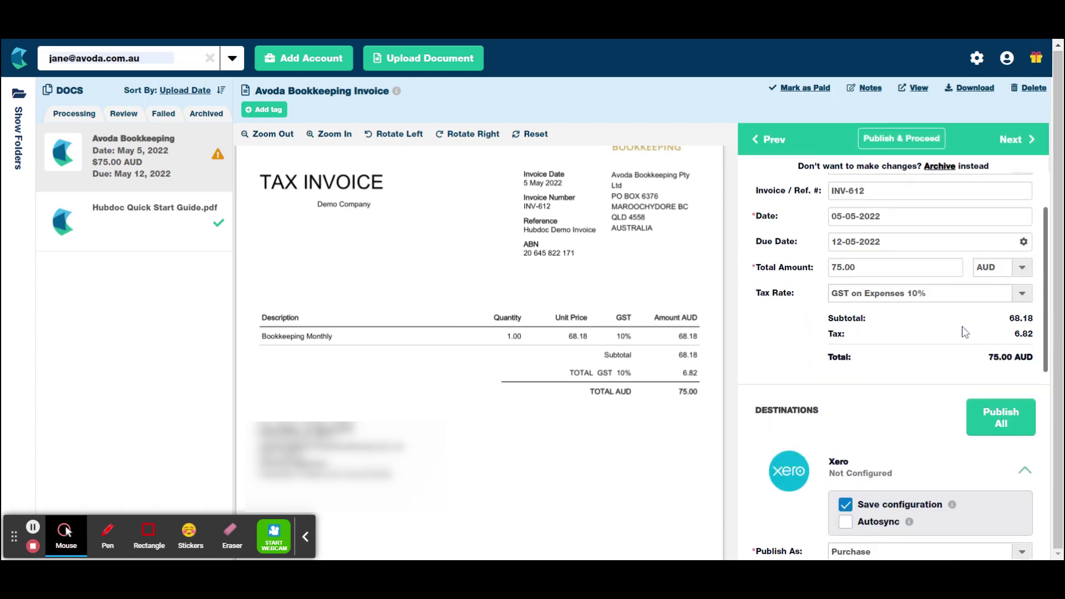
scroll(905, 330, "down", 5)
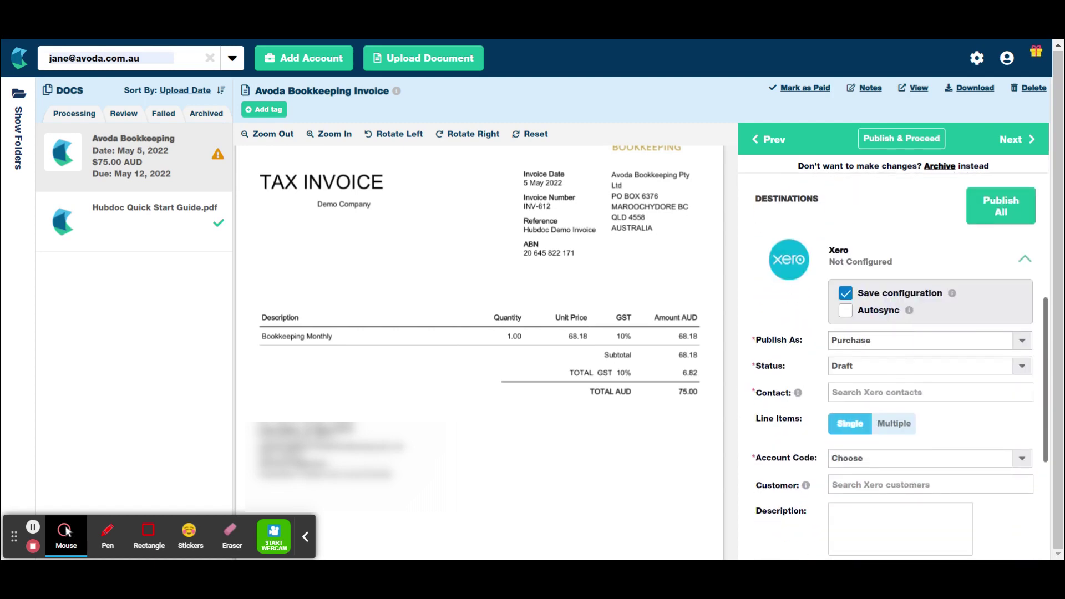
scroll(906, 332, "down", 2)
left_click(1024, 301)
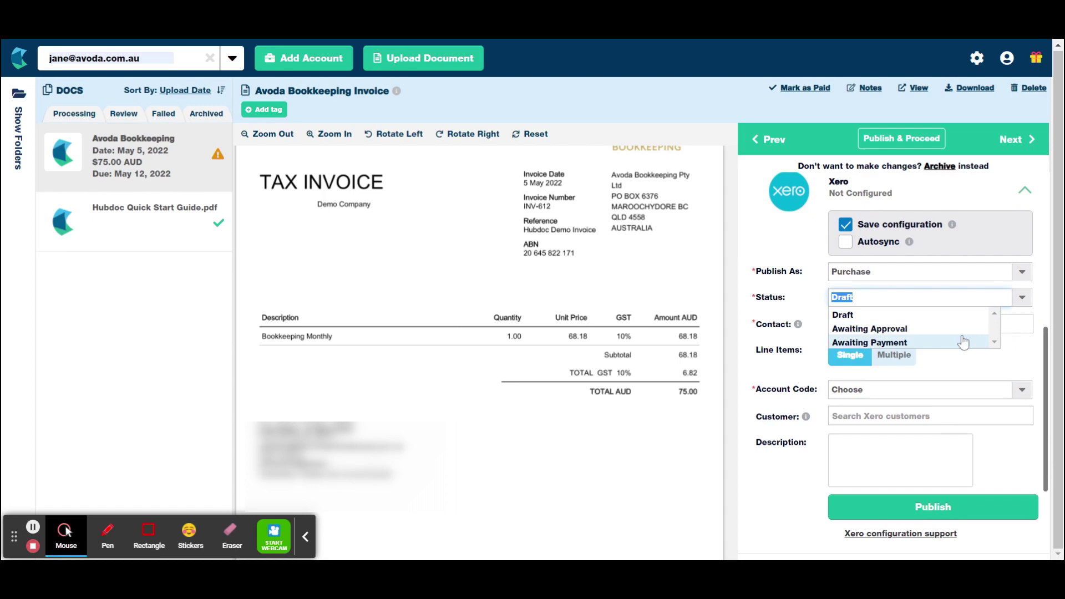
left_click(951, 316)
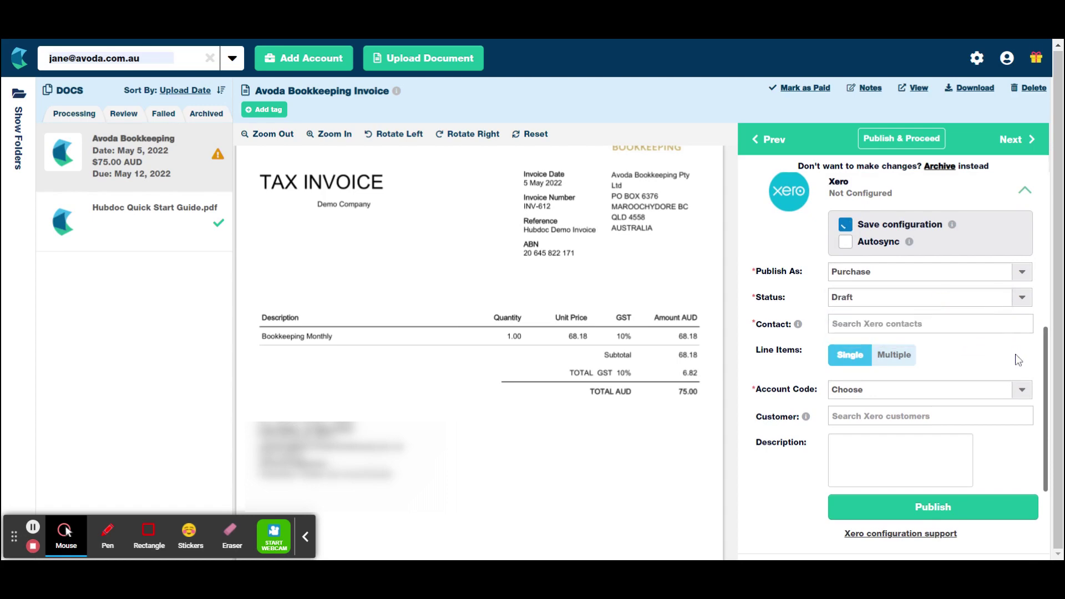
scroll(1019, 364, "up", 6)
scroll(1018, 364, "up", 3)
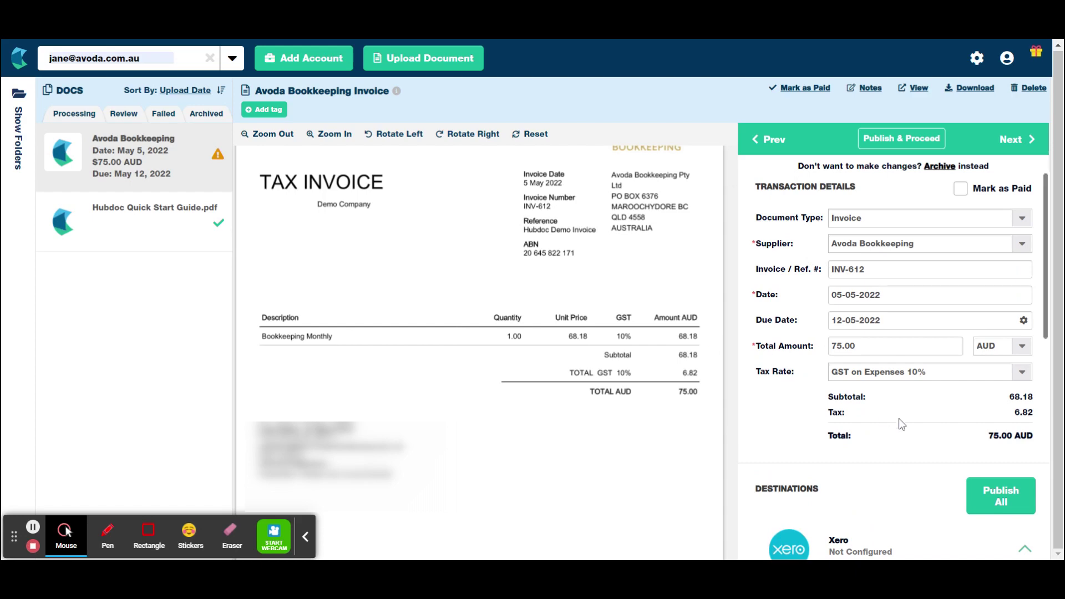
scroll(898, 424, "down", 6)
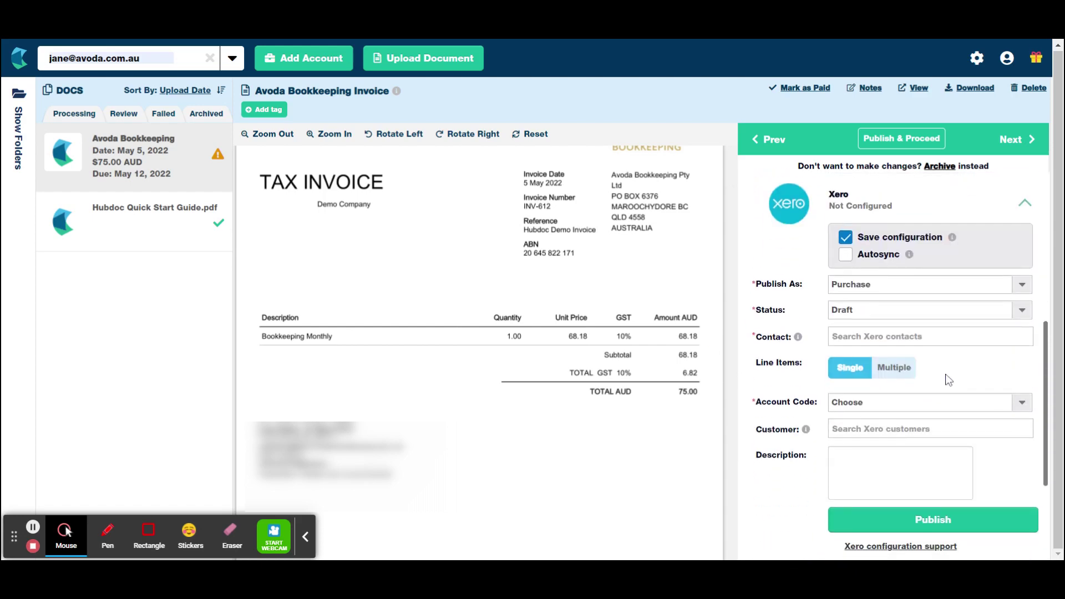
scroll(951, 377, "down", 2)
scroll(943, 360, "up", 2)
scroll(824, 298, "up", 3)
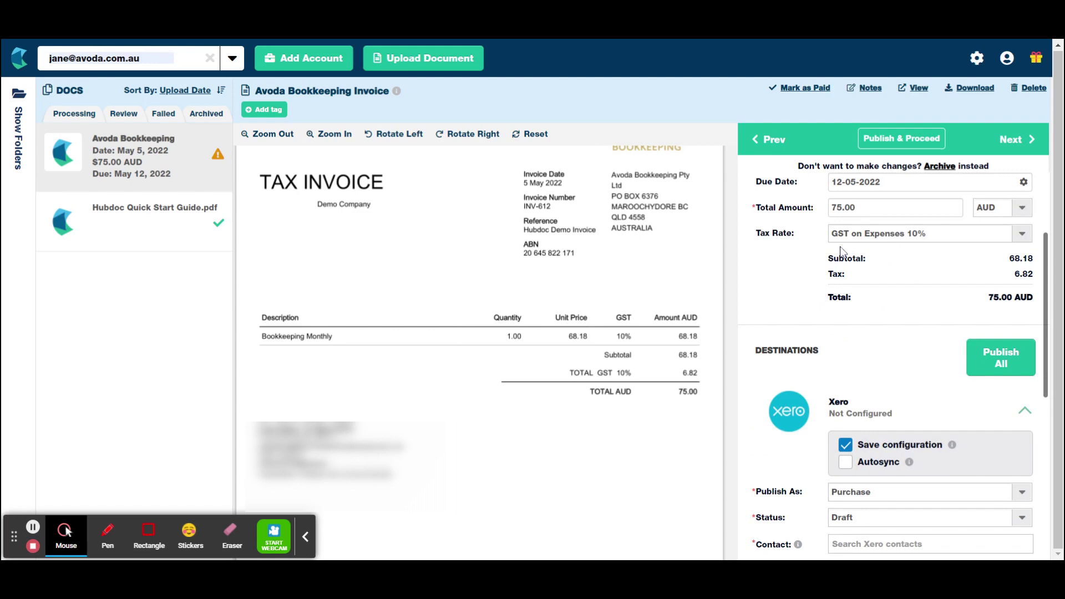
scroll(841, 251, "down", 3)
scroll(939, 373, "down", 1)
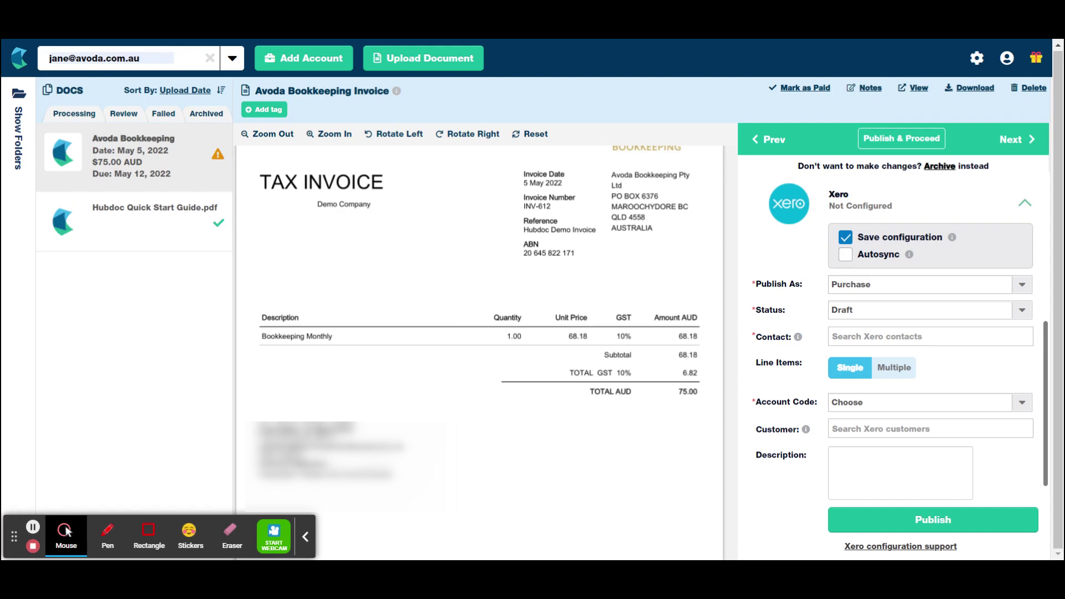
Turn on Autosync to Xero and set the status to Awaiting Payment.
left_click(845, 255)
left_click(965, 309)
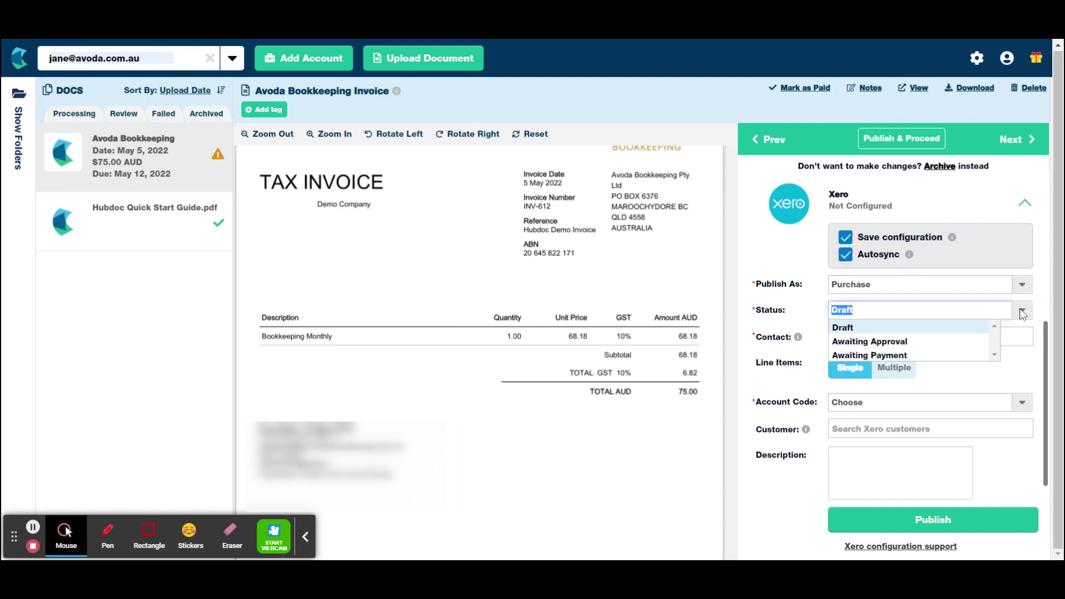
left_click(932, 358)
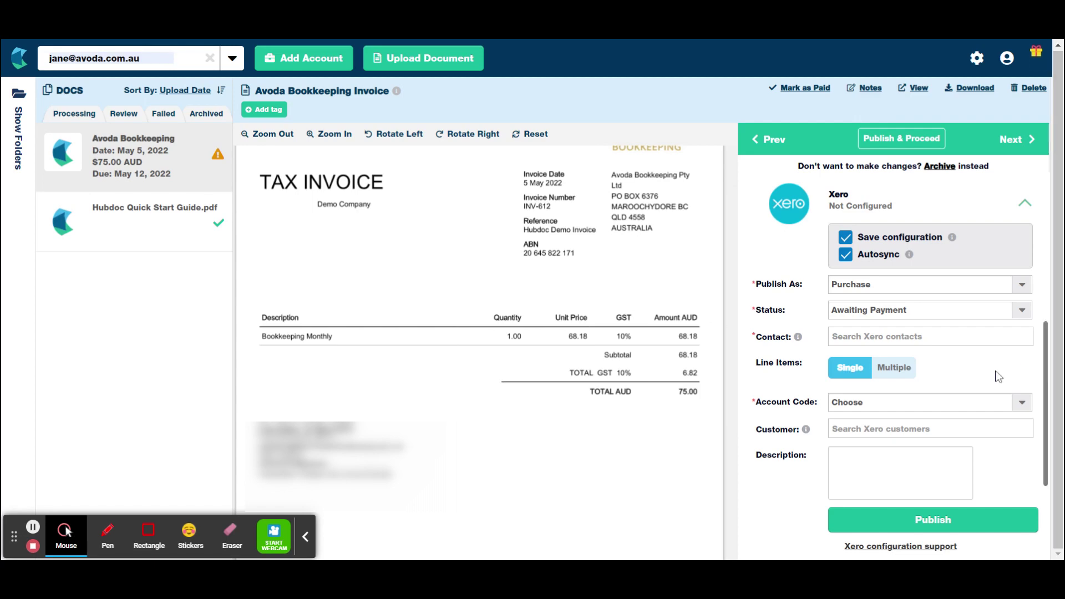
scroll(1023, 392, "up", 4)
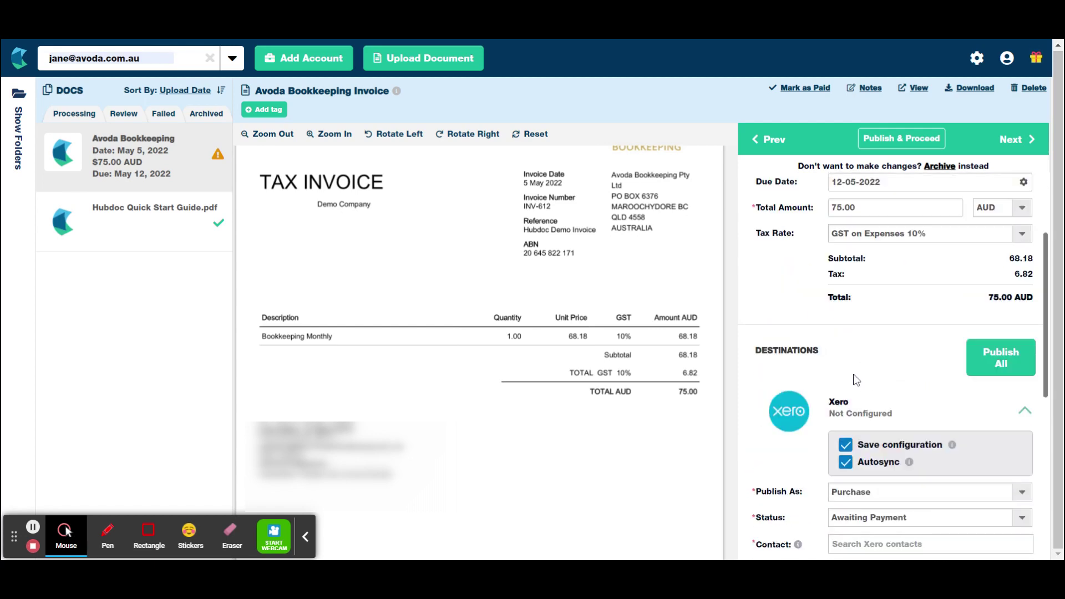
scroll(837, 363, "up", 4)
scroll(943, 388, "down", 5)
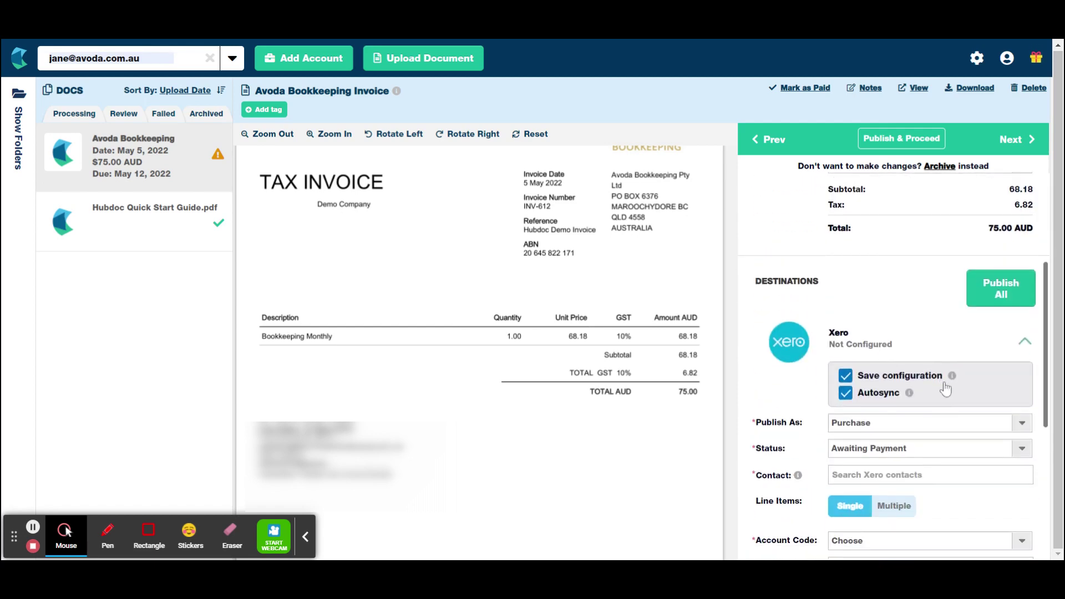
scroll(1015, 501, "down", 2)
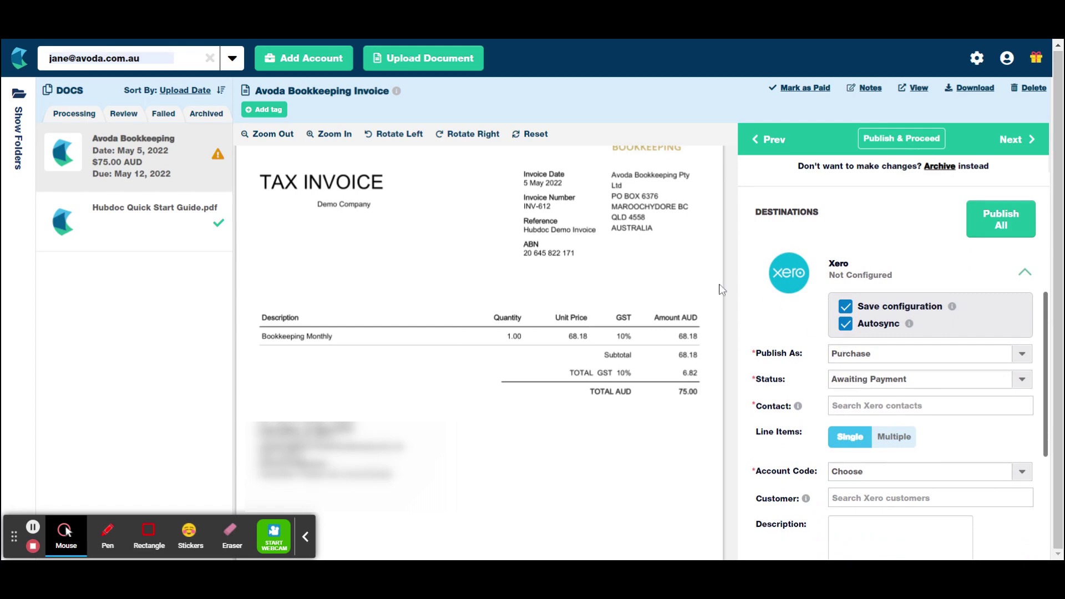
scroll(671, 410, "up", 2)
scroll(764, 256, "up", 6)
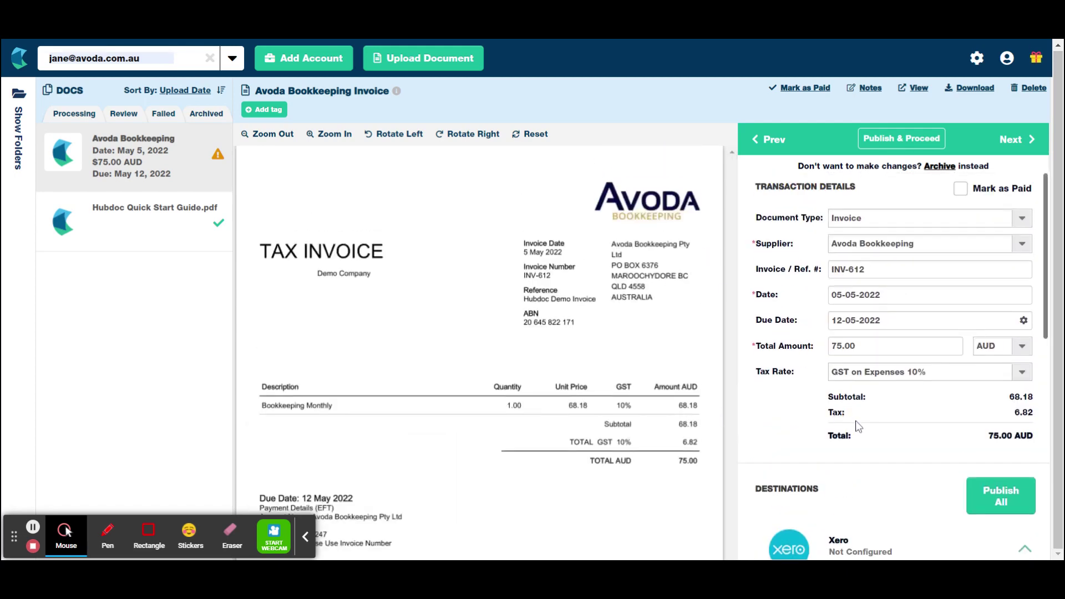
scroll(860, 424, "down", 5)
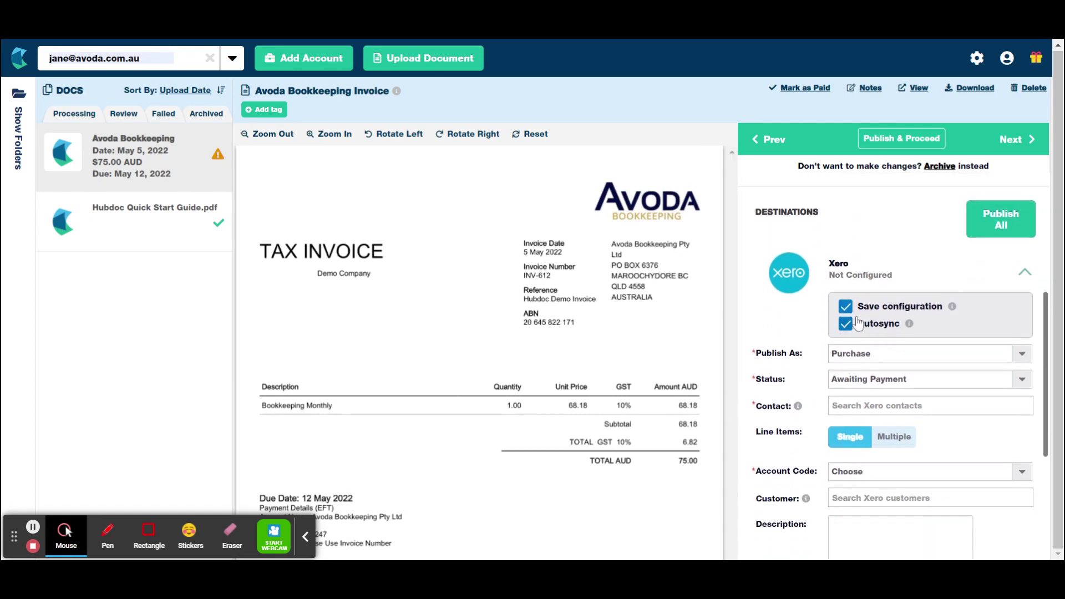
Turn Autosync back off and set the bill status to Draft.
left_click(846, 326)
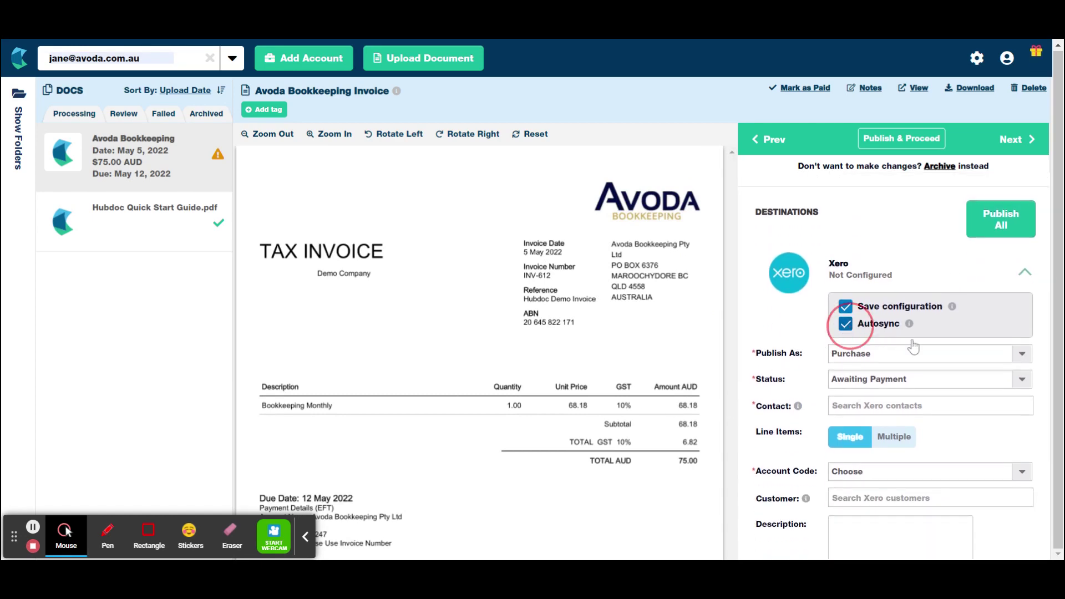
left_click(1022, 386)
left_click(916, 397)
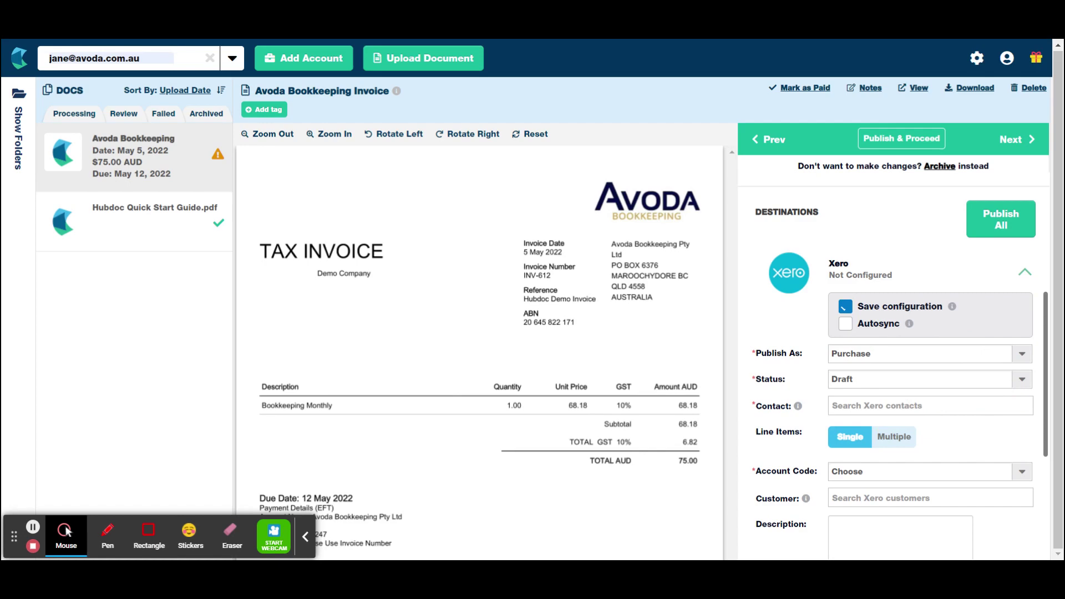
scroll(986, 436, "down", 1)
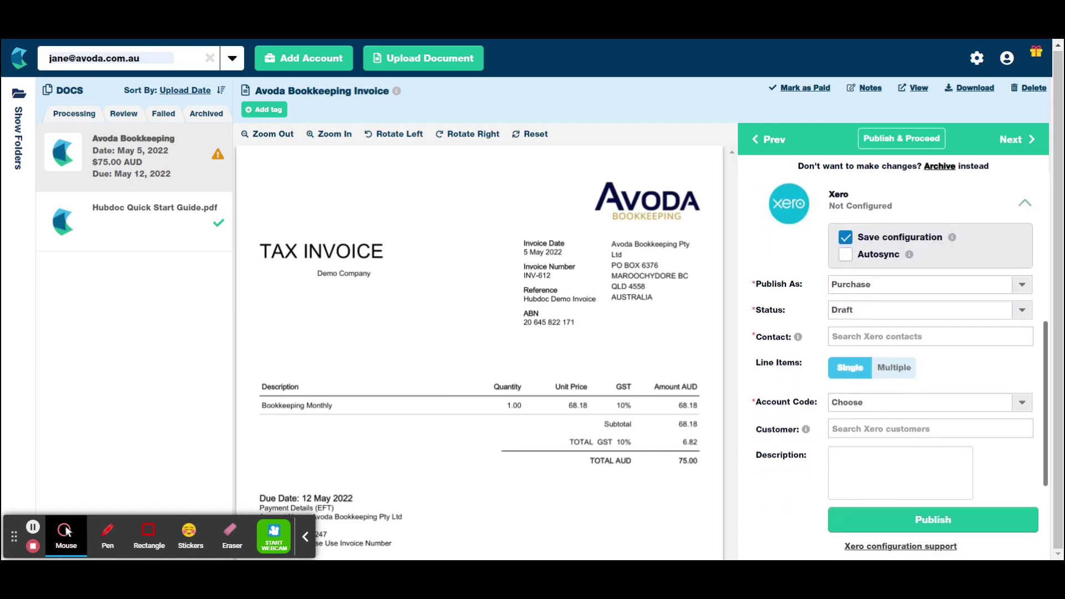
Search Xero contacts for 'Avod' and set the contact to avoda.
left_click(865, 336)
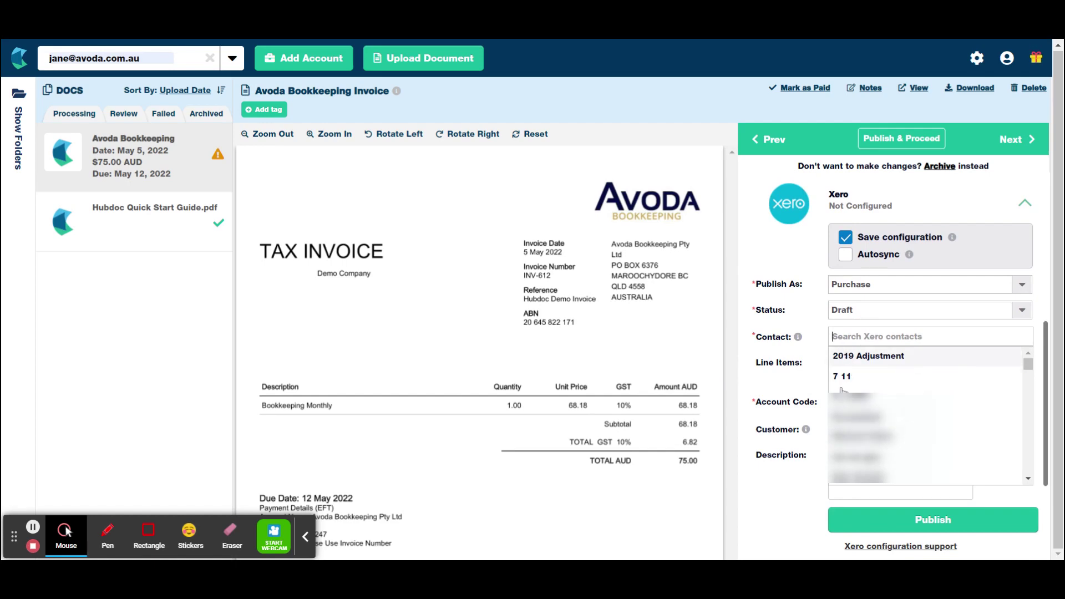
scroll(887, 421, "down", 1)
scroll(887, 421, "up", 1)
left_click(860, 335)
type("a")
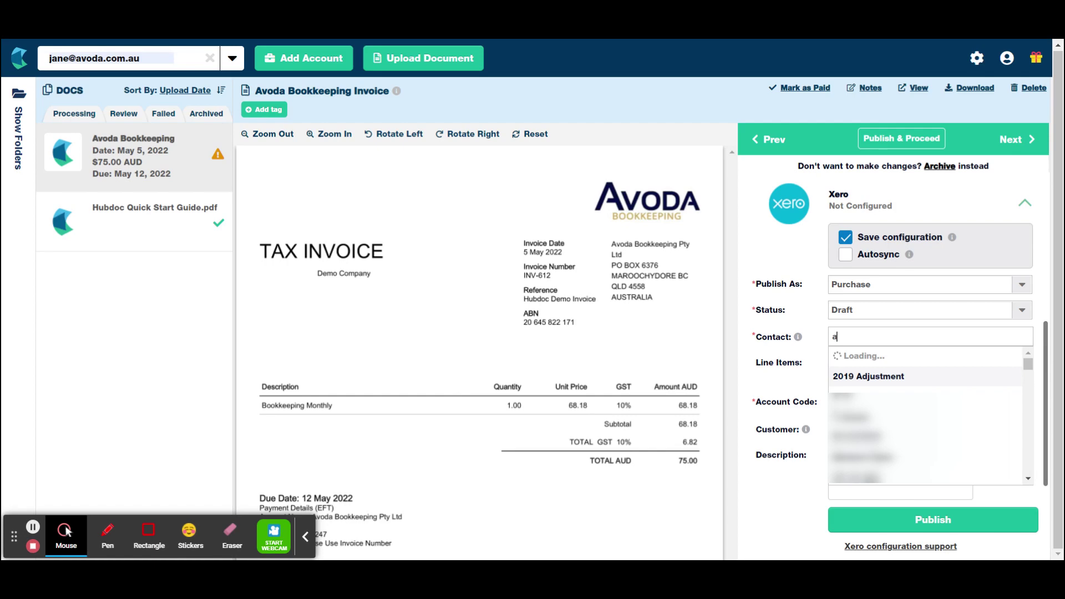
type("VO")
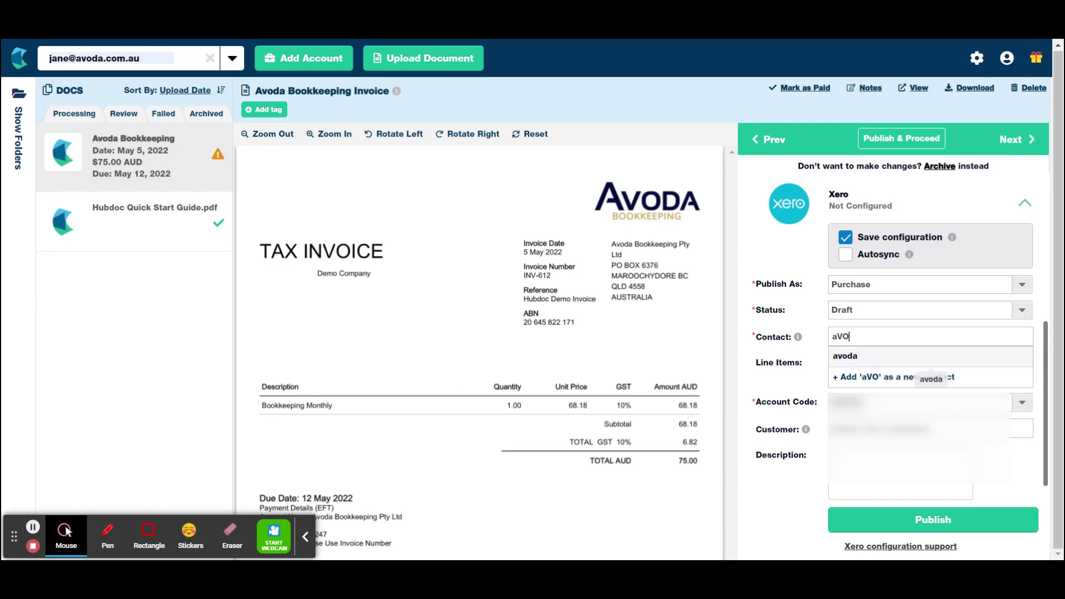
key("BackSpace")
key("BackSpace")
key("BackSpace")
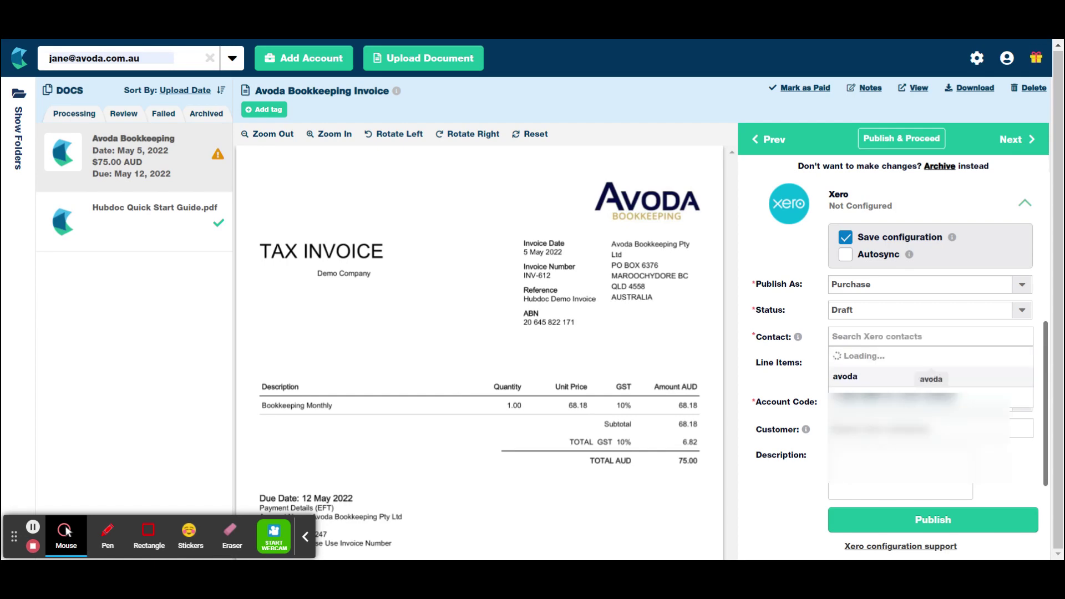
type("Avoda")
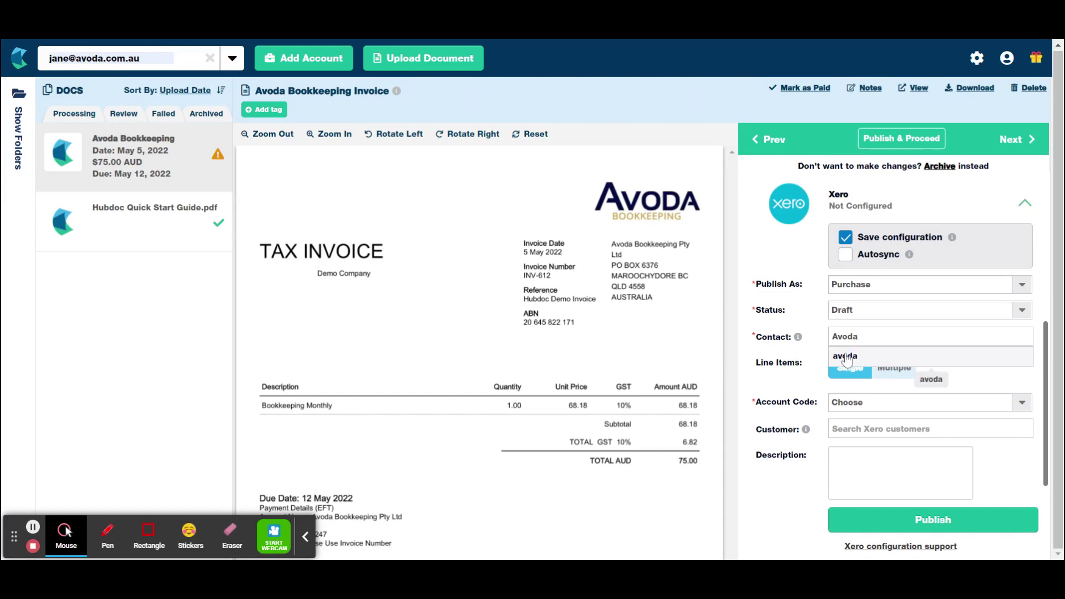
left_click(846, 358)
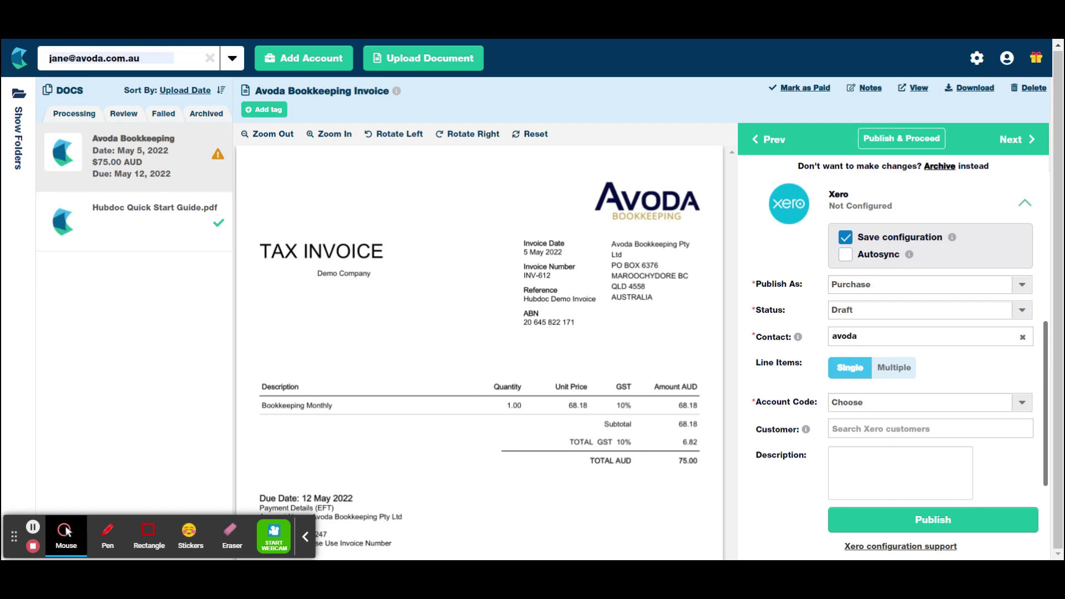
Confirm only one contact is allowed and keep the bill as a single line item.
scroll(936, 312, "down", 1)
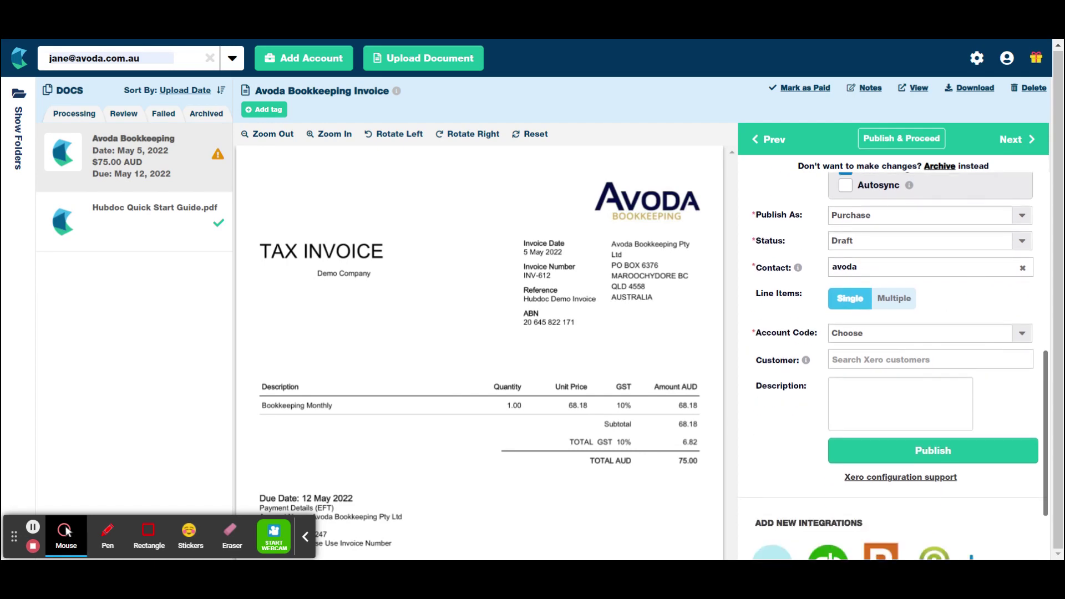
left_click(892, 267)
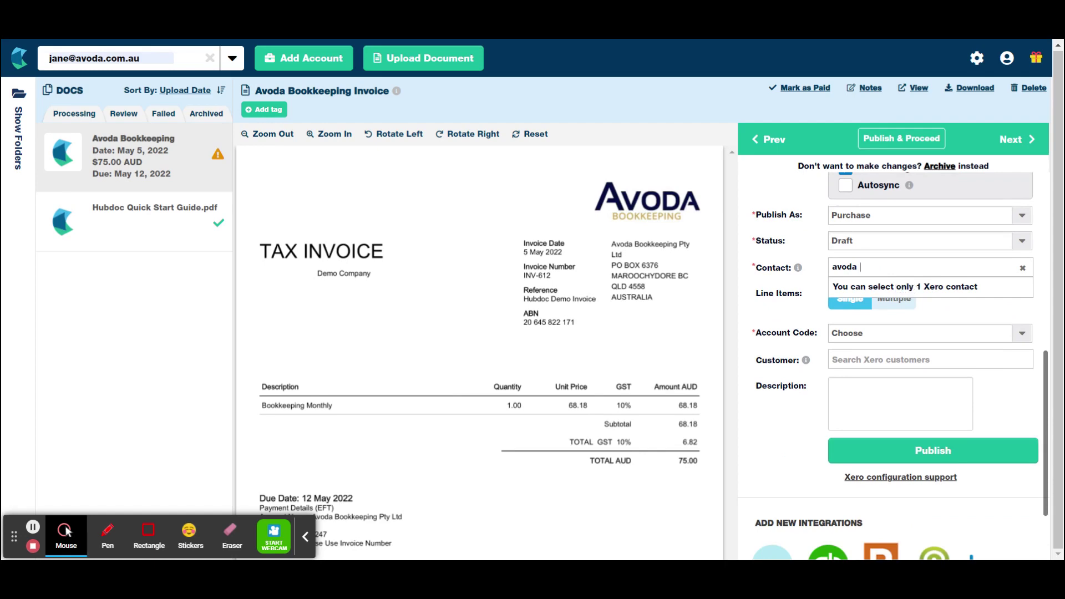
left_click(939, 297)
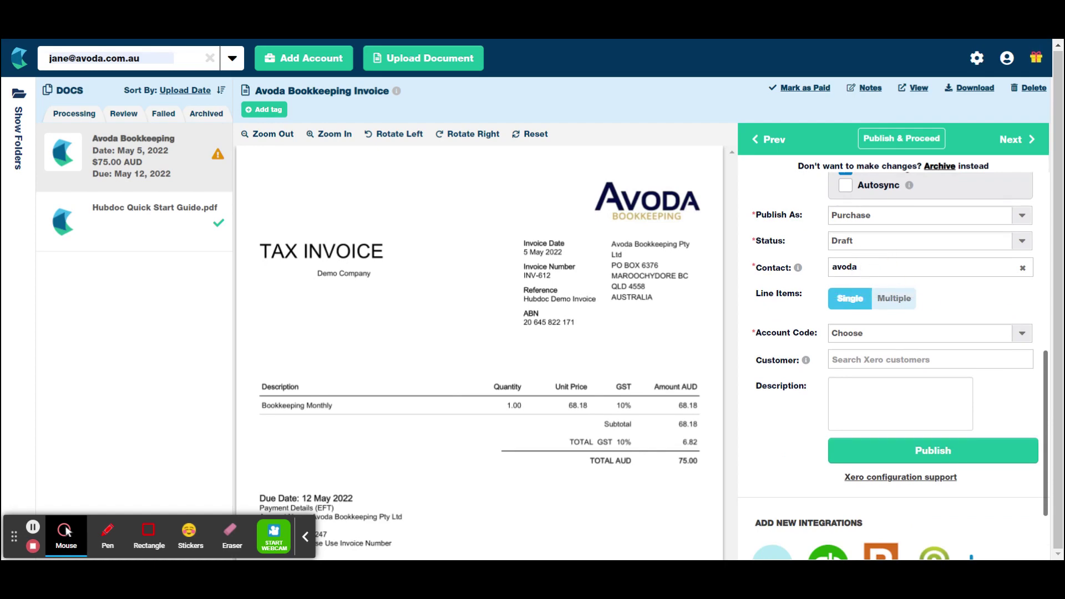
scroll(973, 300, "down", 1)
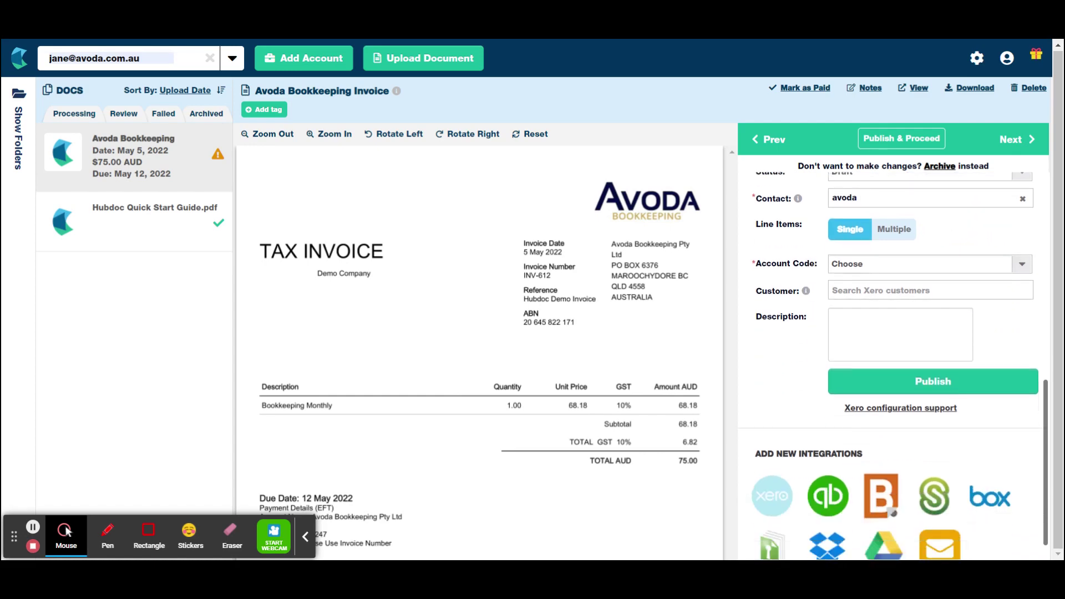
left_click(849, 232)
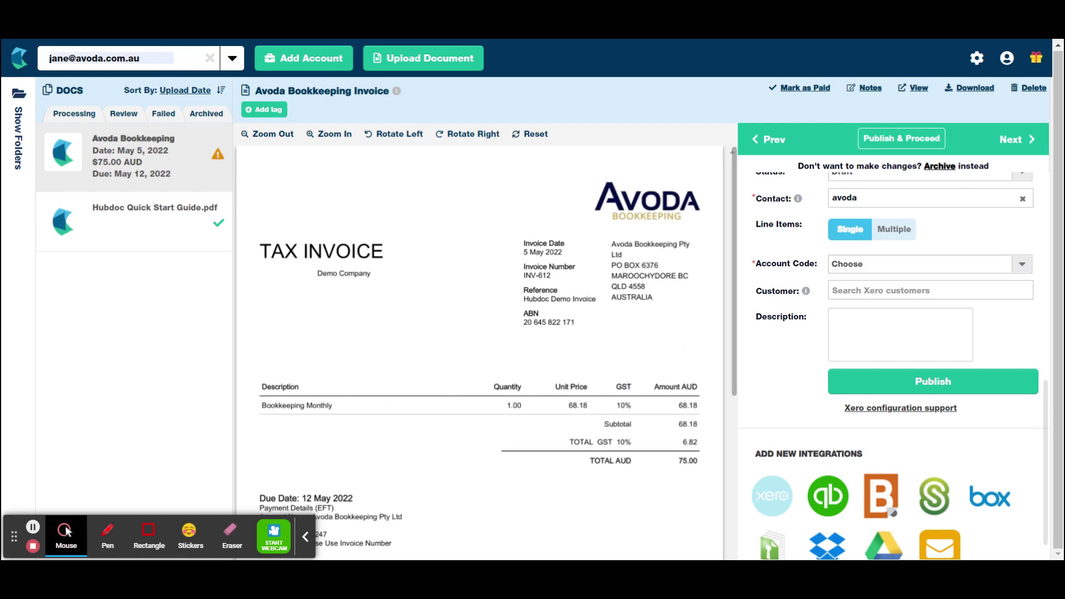
Filter account codes by 'accou' and assign 287 - Accountancy Fees to the invoice.
left_click(1021, 264)
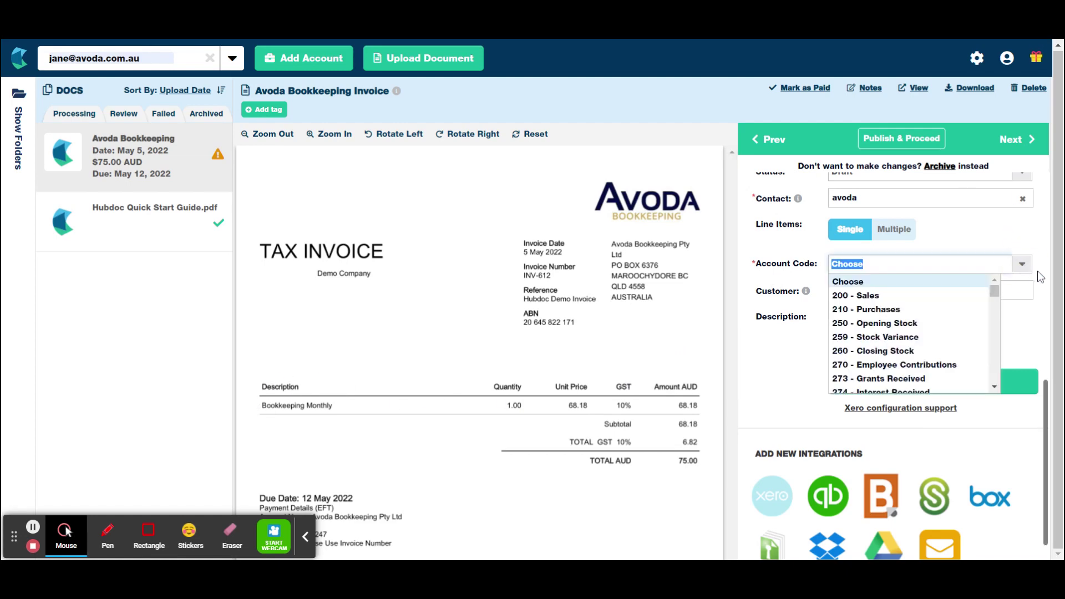
type("acc")
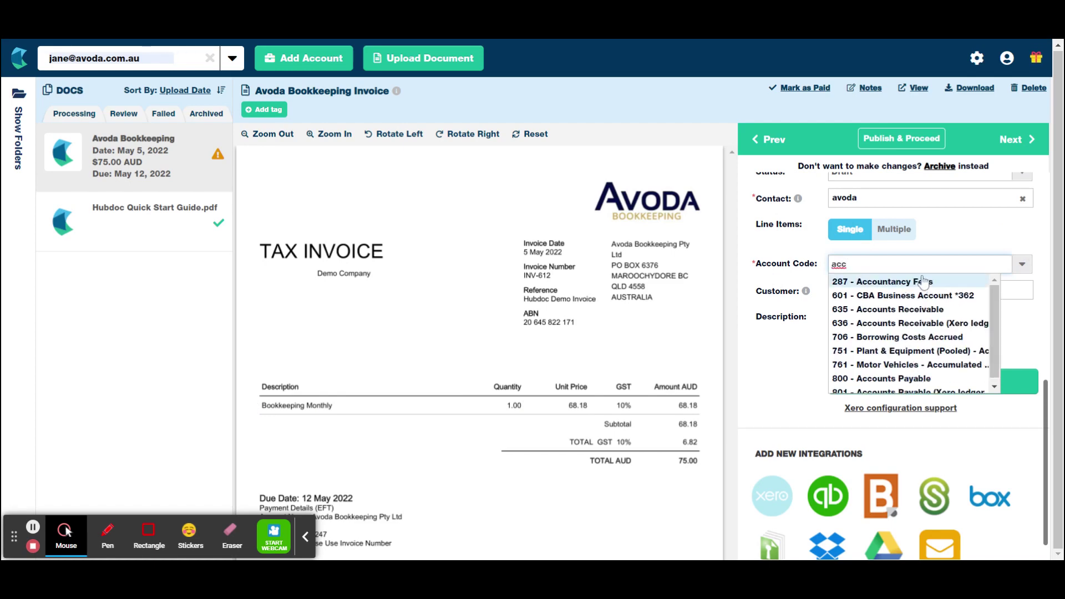
key("BackSpace")
key("BackSpace")
key("BackSpace")
type("boo")
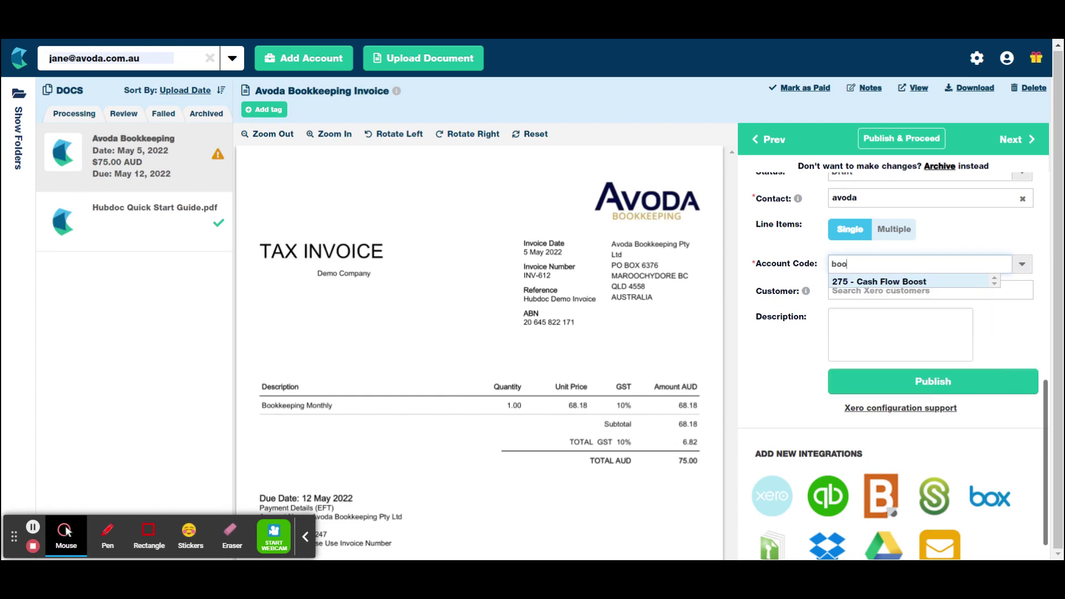
type("k")
key("BackSpace")
key("BackSpace")
key("BackSpace")
key("BackSpace")
type("a")
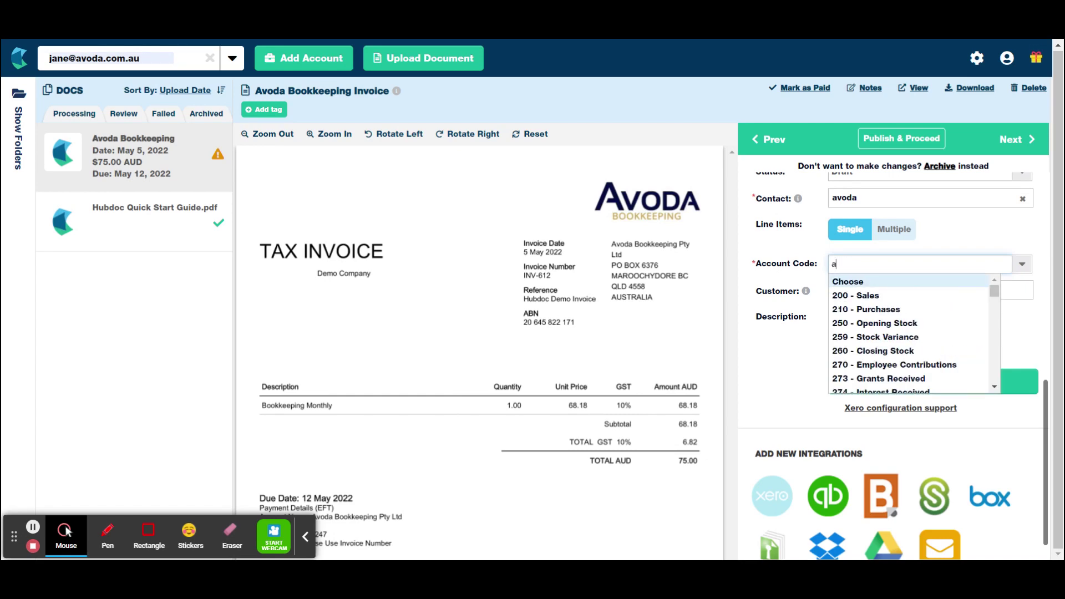
type("ccount")
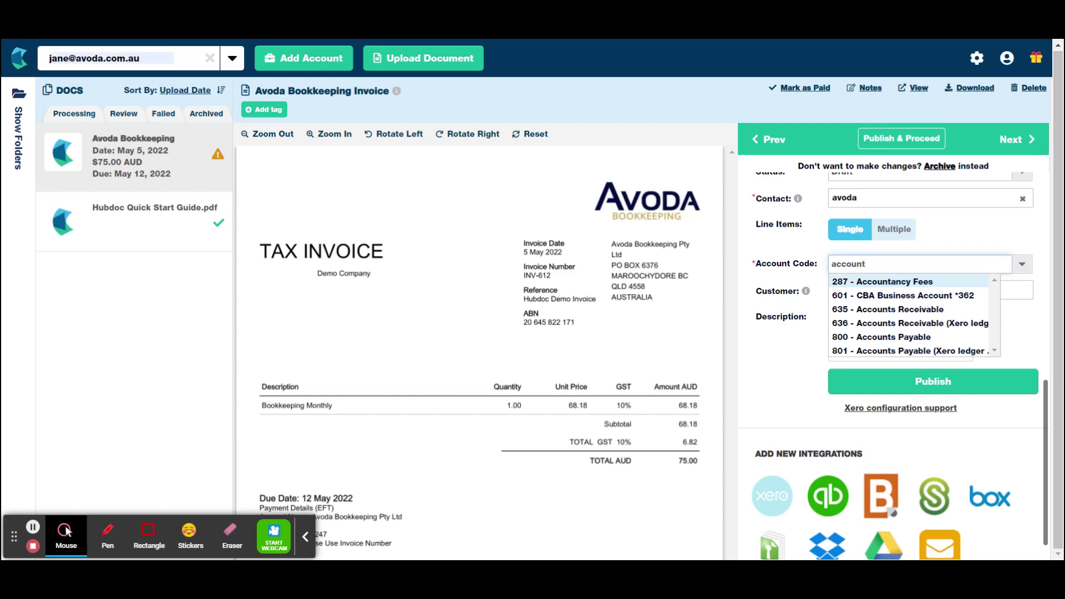
left_click(937, 283)
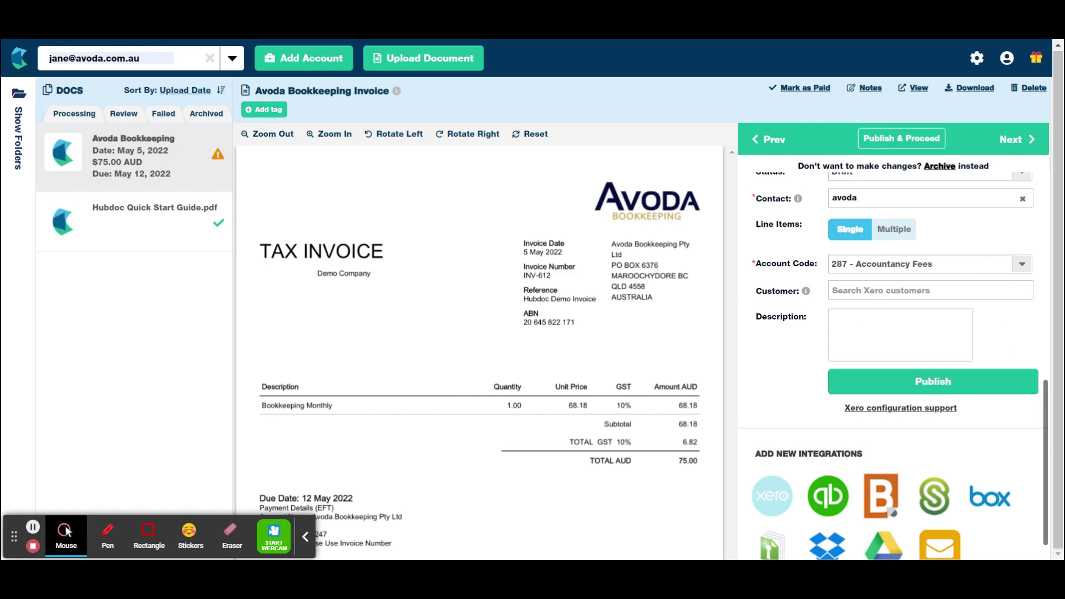
scroll(893, 366, "down", 1)
Enter 'Bookkeeping Monthly' as the Xero line description.
left_click(880, 297)
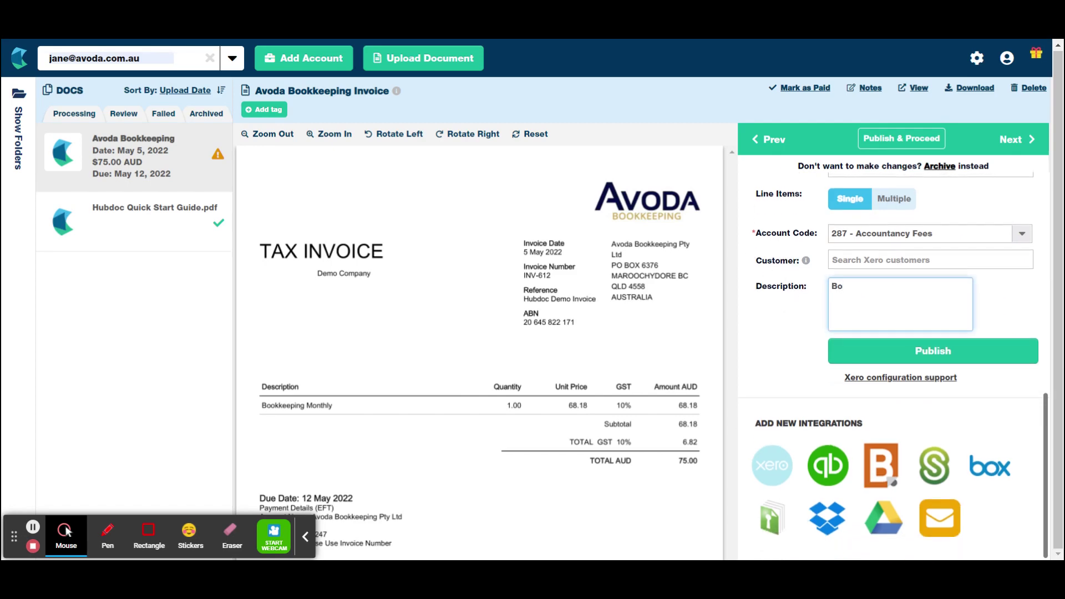
type("Bookkeeping MOn")
key("BackSpace")
type("onthly")
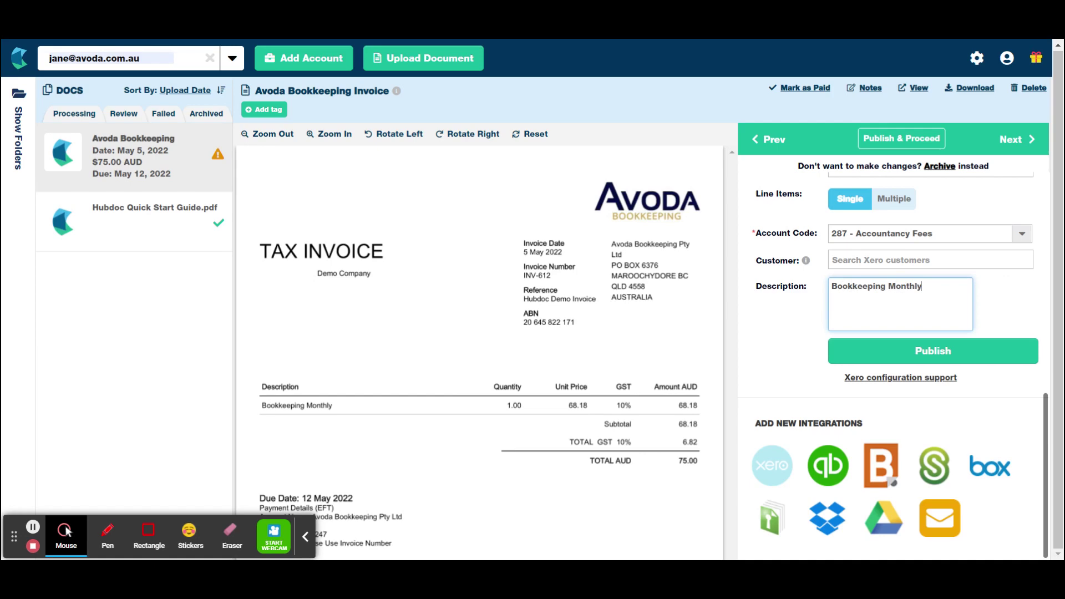
left_click(1024, 295)
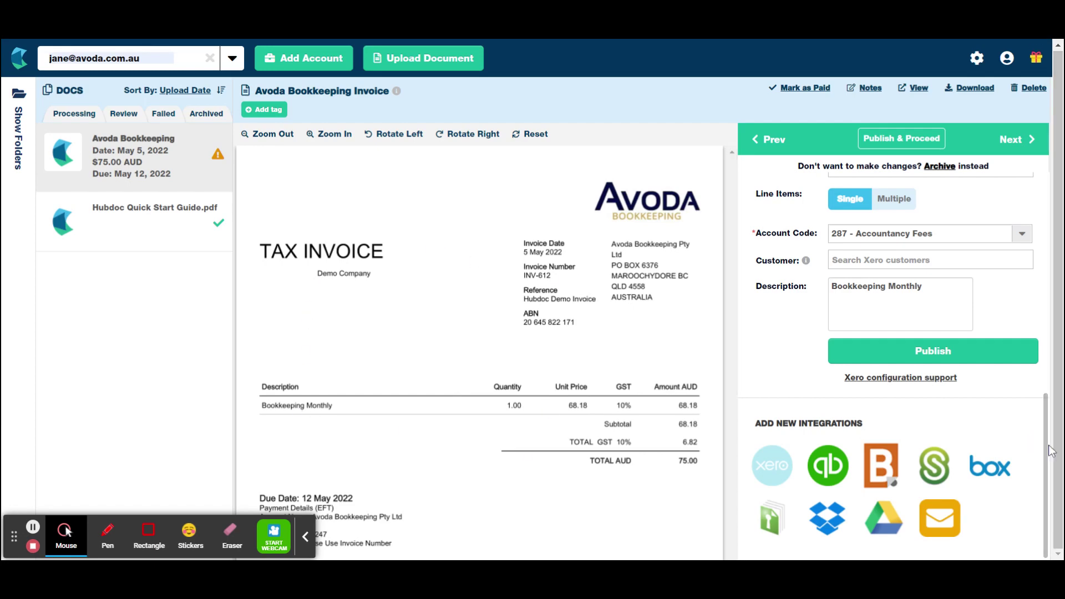
Toggle the Xero destination's Line Items to Single and back to Multiple to open the empty editor.
left_click_drag(1040, 430, 1037, 190)
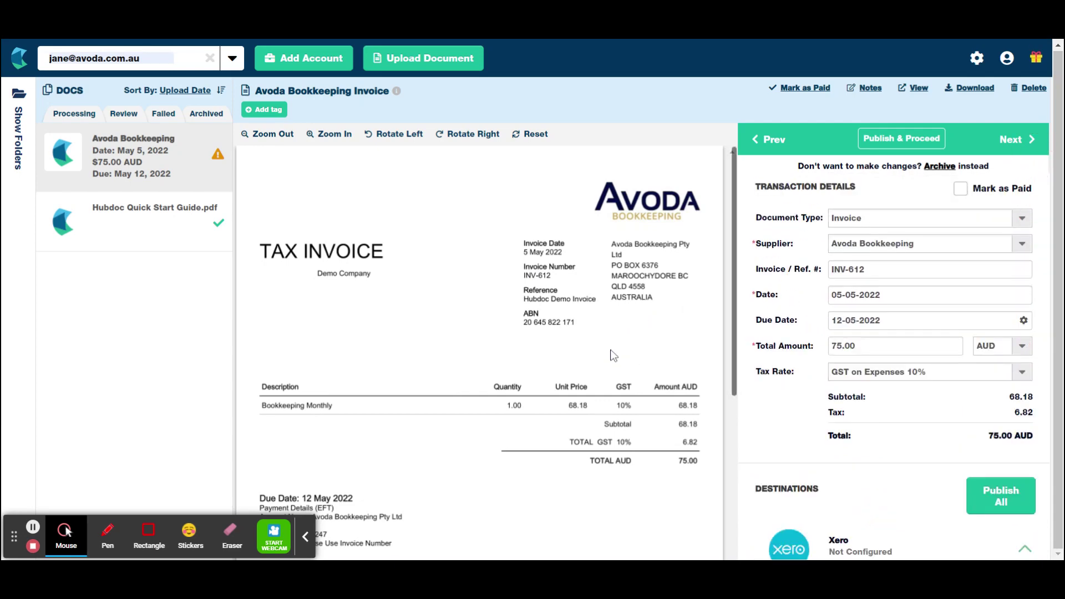
scroll(866, 383, "down", 6)
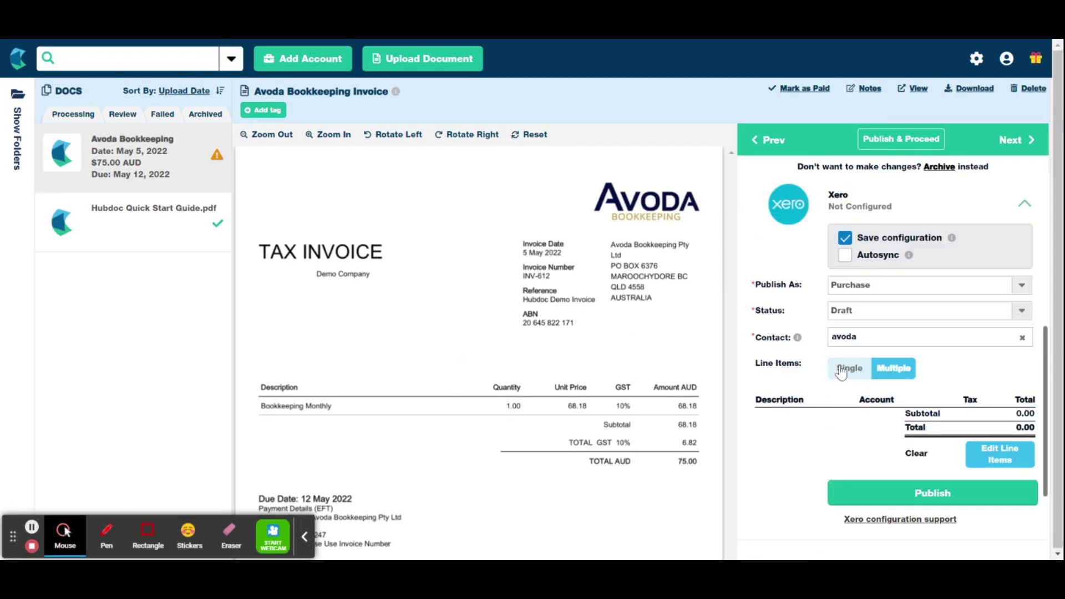
left_click(850, 370)
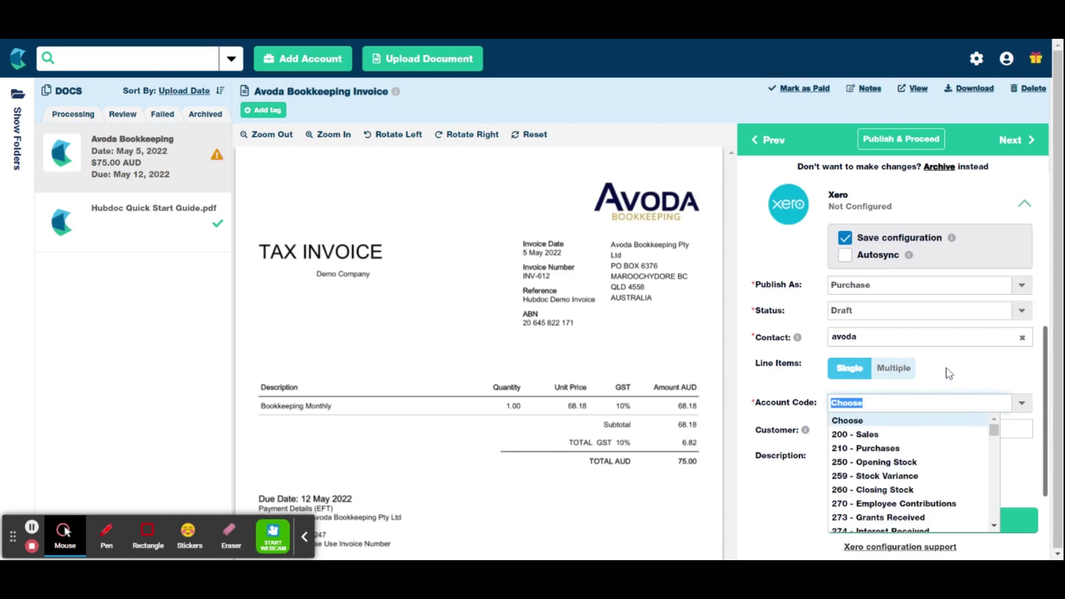
left_click(902, 368)
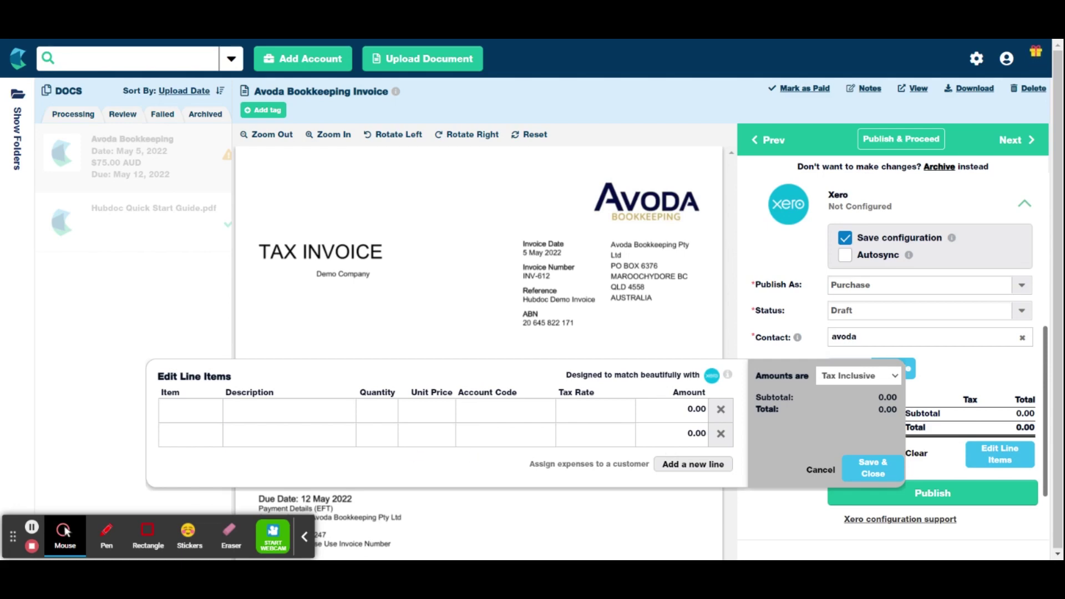
Enter line 1: Bookkeeping Monthly, quantity 1 at 75.00, account 287 - Accountancy Fees, GST on Expenses 10%.
left_click(289, 410)
type("B")
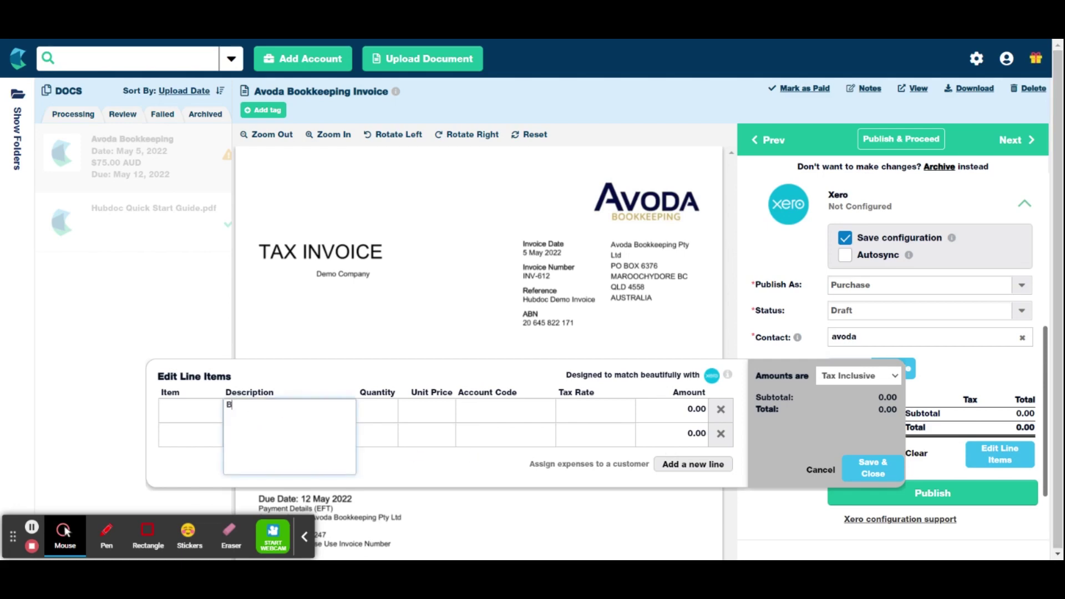
type("ookkeeping Monthly")
key("Tab")
type("1")
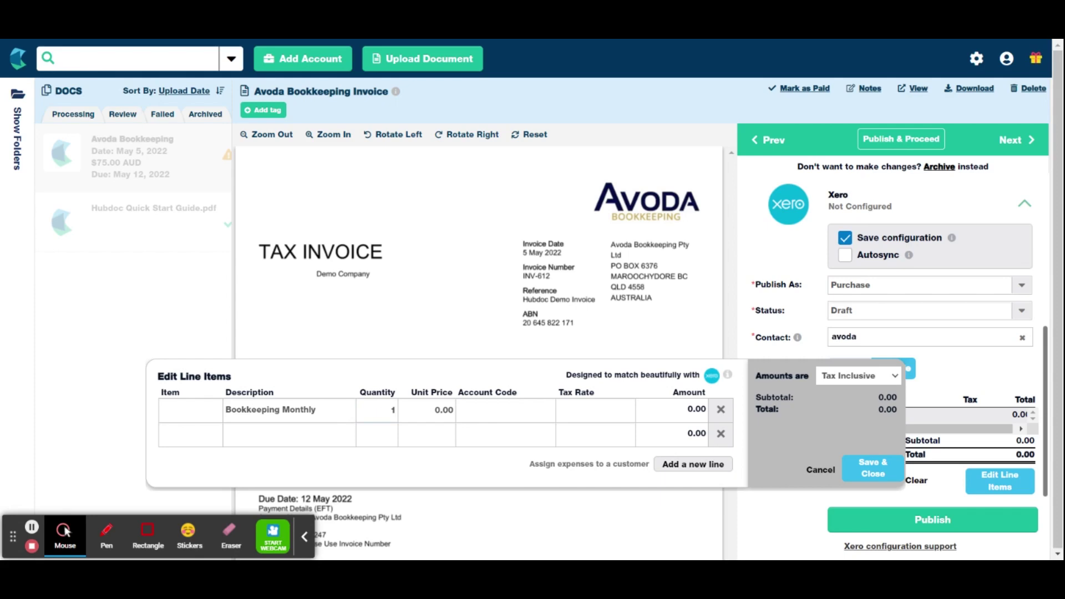
key("Tab")
type("75")
key("Tab")
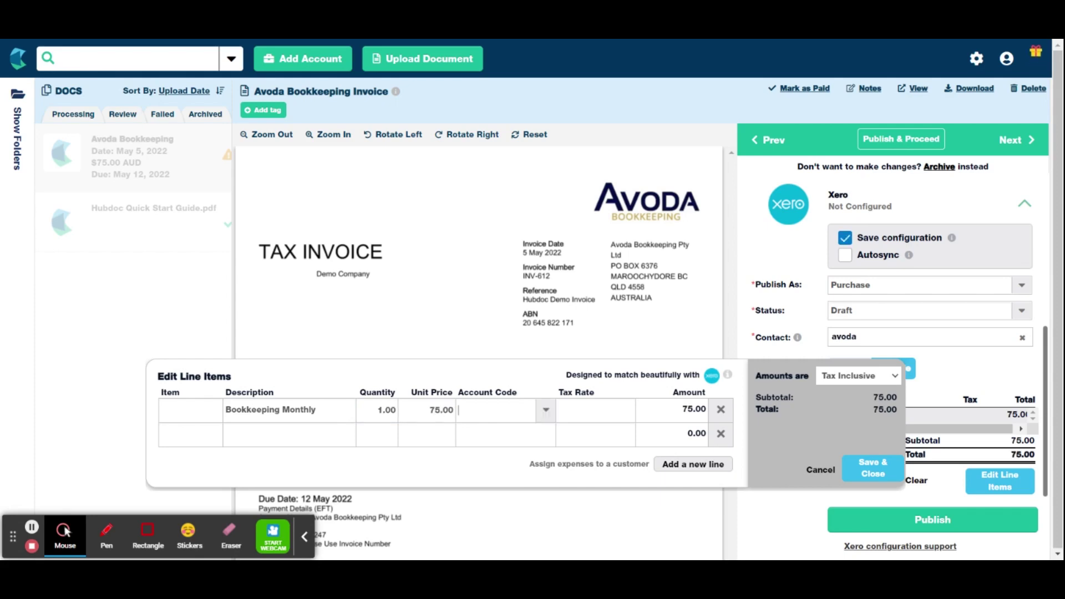
type("accoun")
key("Return")
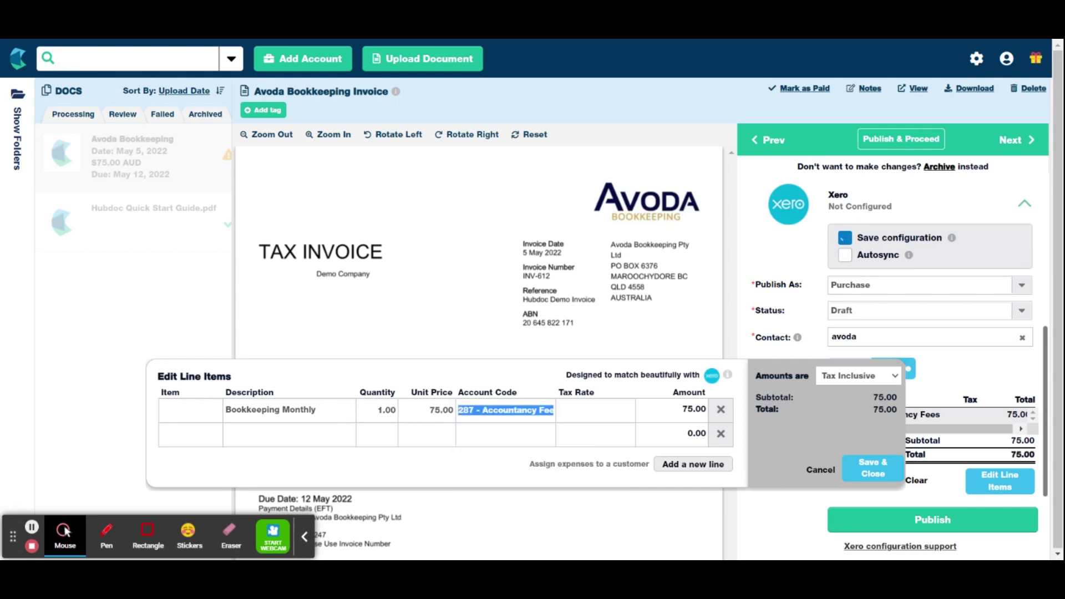
key("Tab")
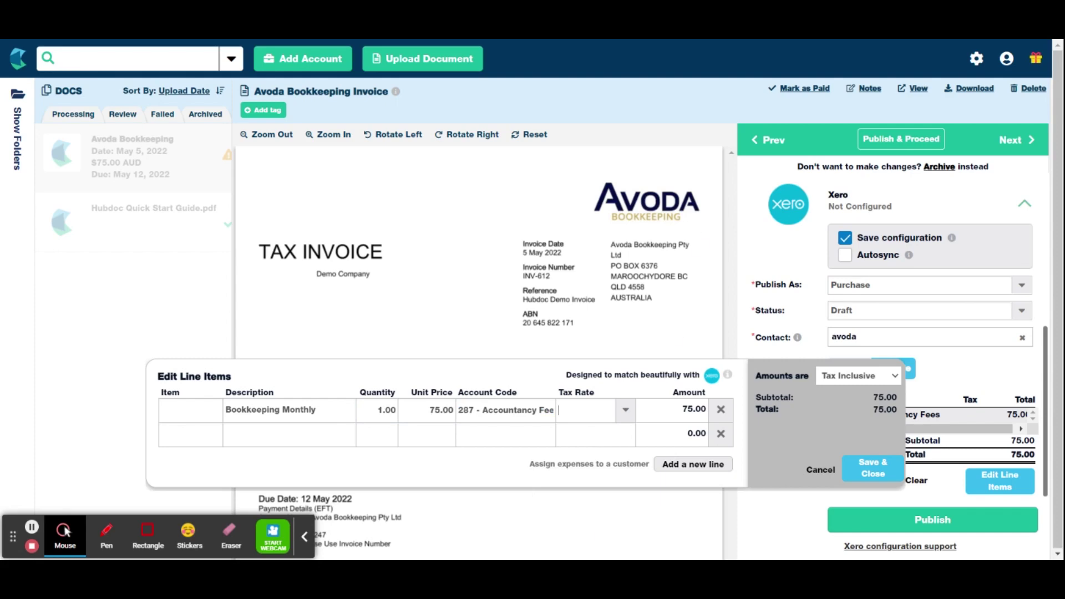
left_click(625, 412)
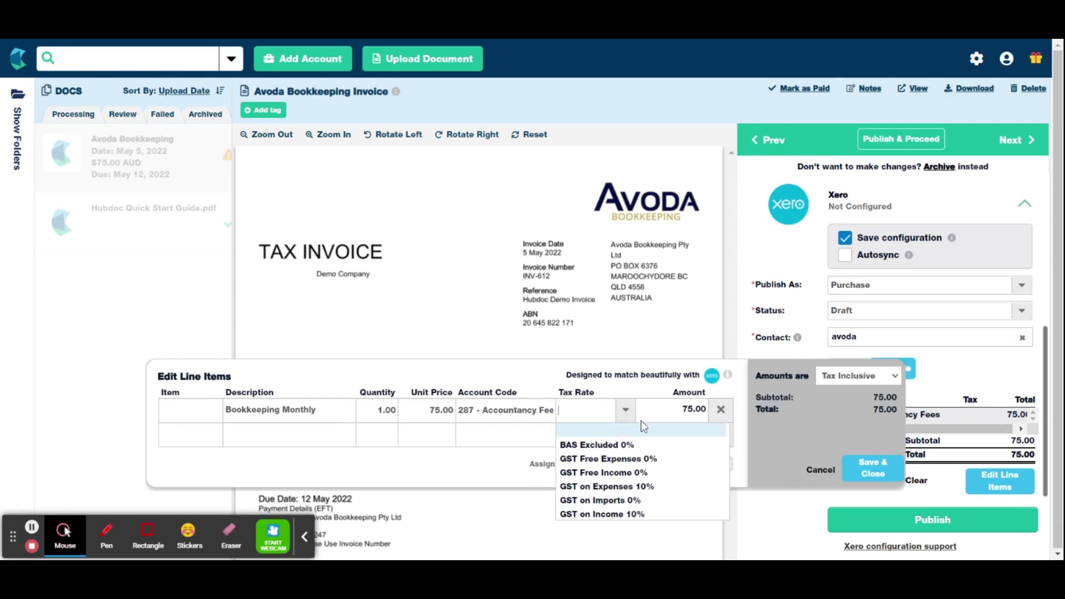
left_click(650, 487)
Add line 2, Books, quantity 1 at 50.00, coded 431 - Printing & Stationery with GST on Expenses, and save.
left_click(278, 435)
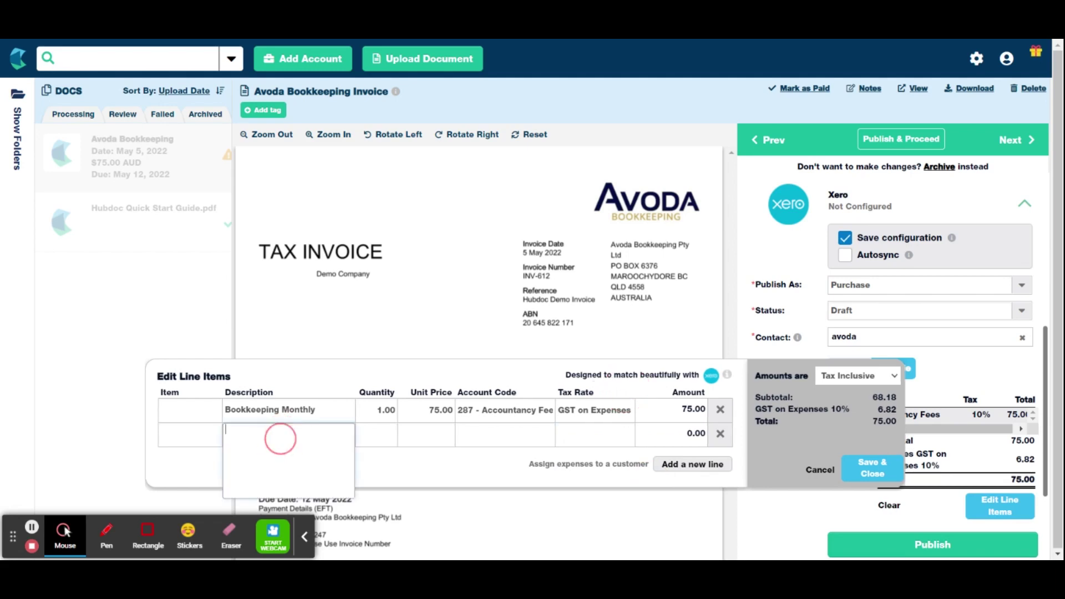
type("B")
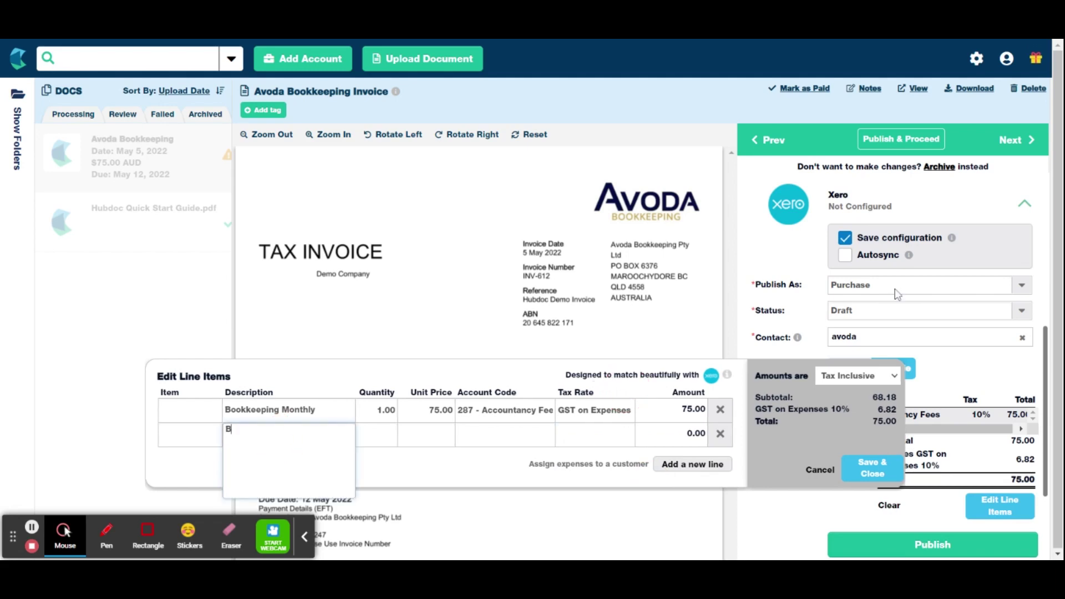
type("ooks")
key("Tab")
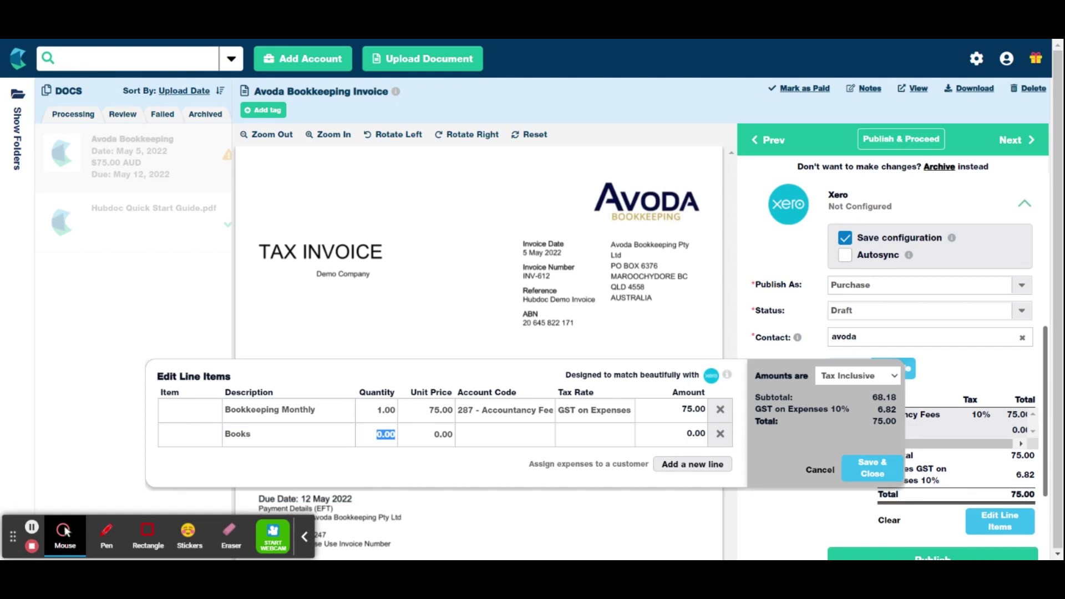
type("1")
key("Tab")
type("50")
key("Tab")
type("stat")
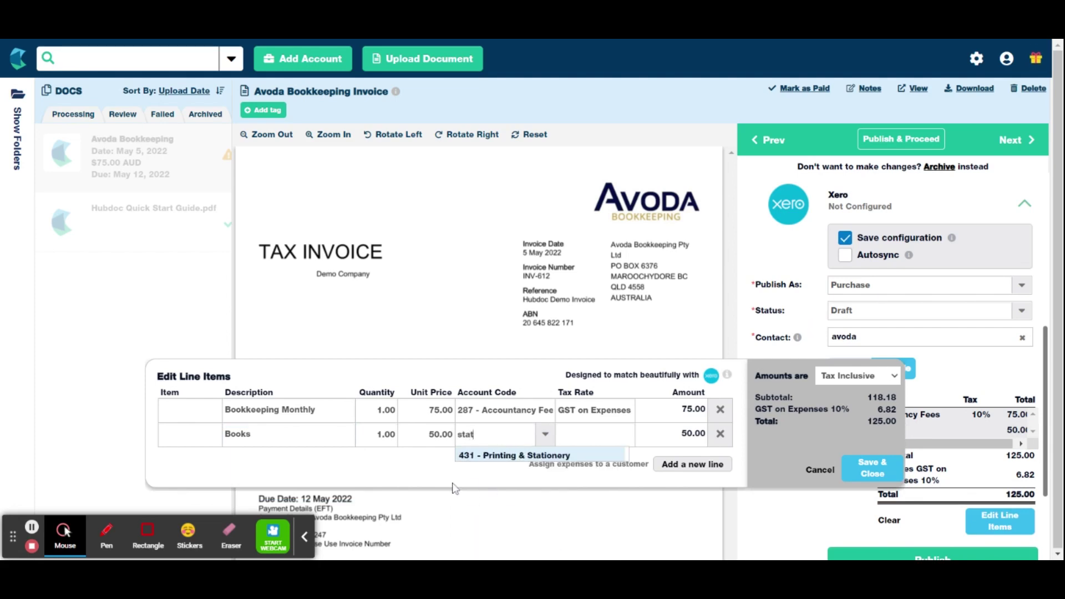
left_click(513, 456)
left_click(624, 434)
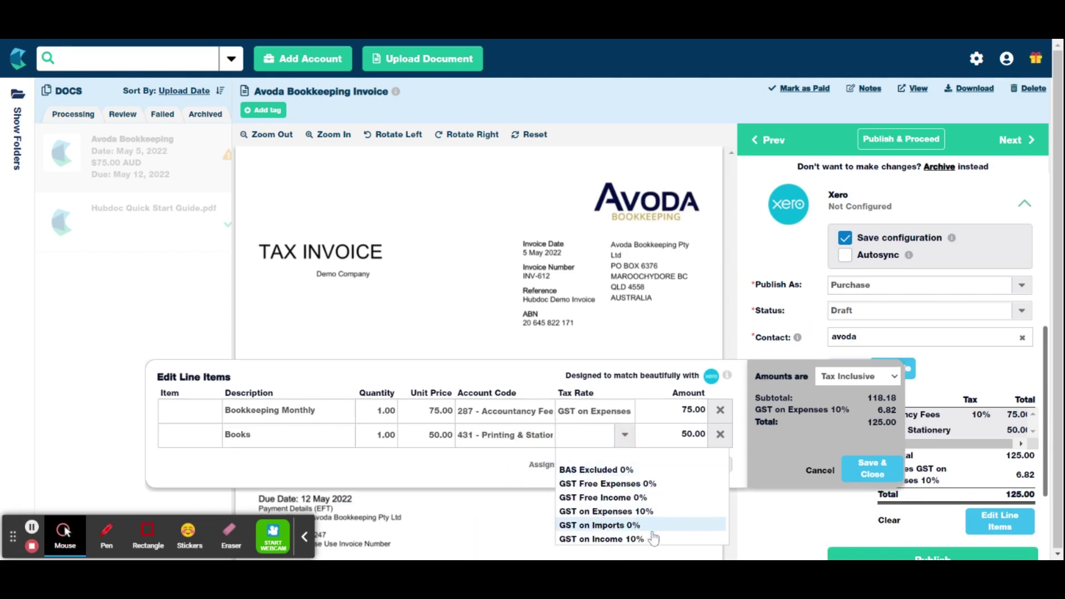
left_click(645, 511)
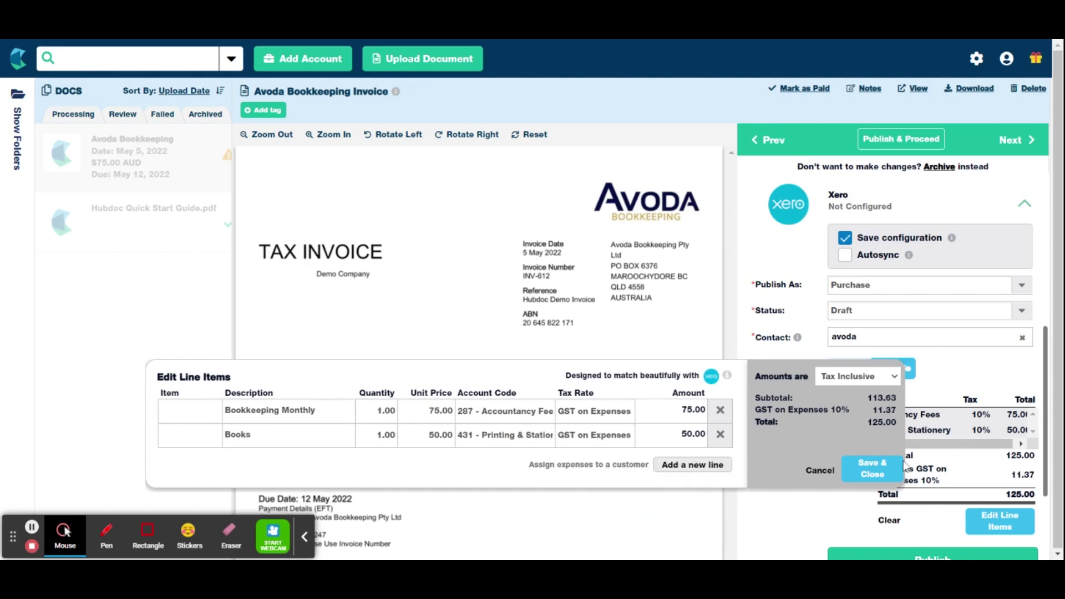
left_click(874, 469)
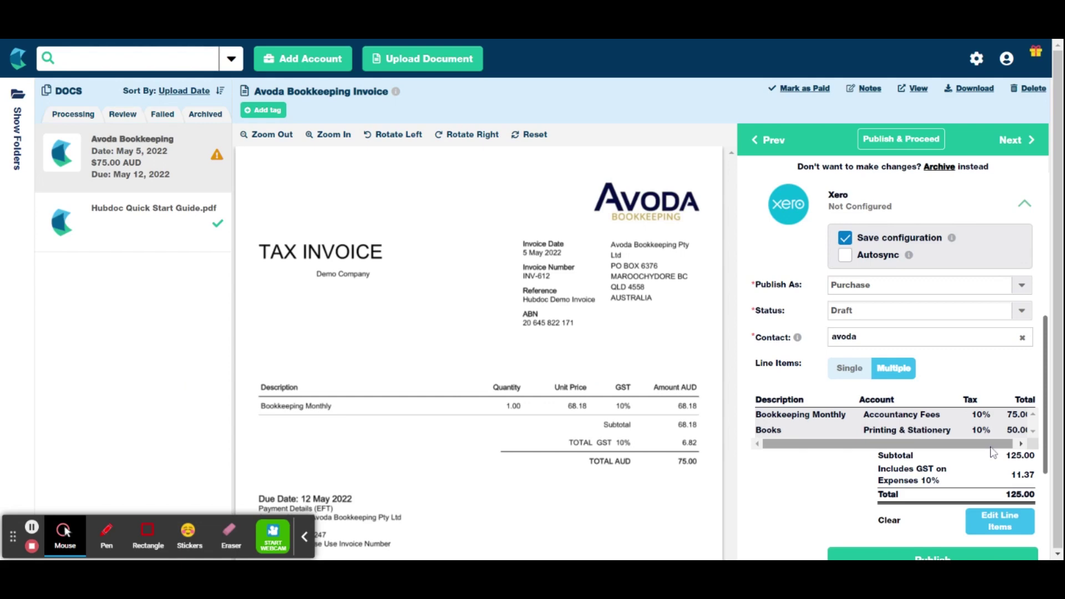
Close the editor, return to Transaction Details and review the tax rate list, leaving GST on Expenses 10%.
left_click(990, 450)
scroll(977, 447, "down", 2)
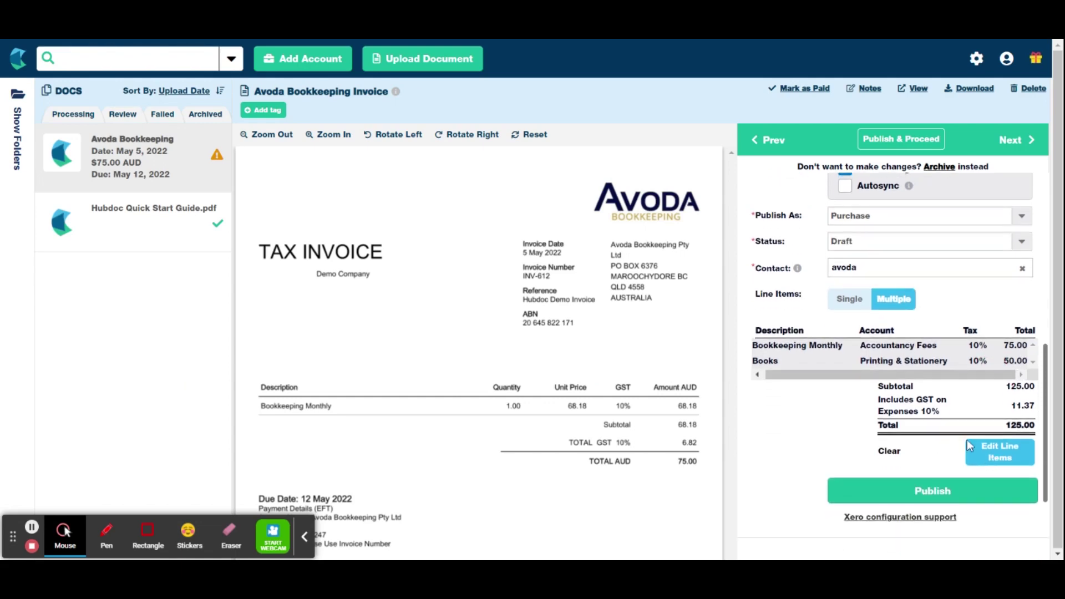
scroll(970, 439, "up", 7)
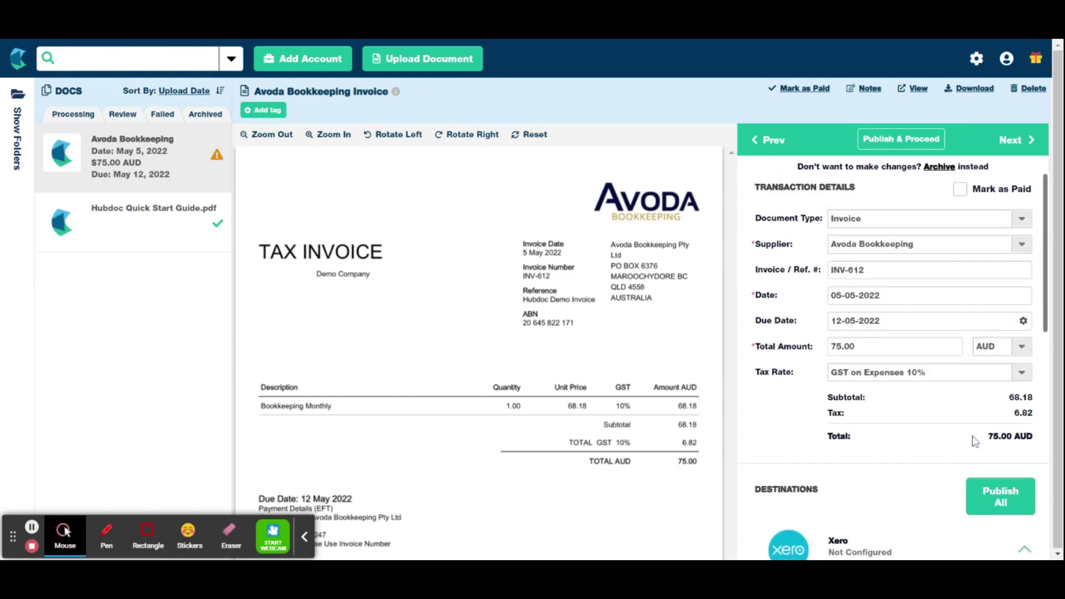
left_click(1021, 383)
left_click(1023, 397)
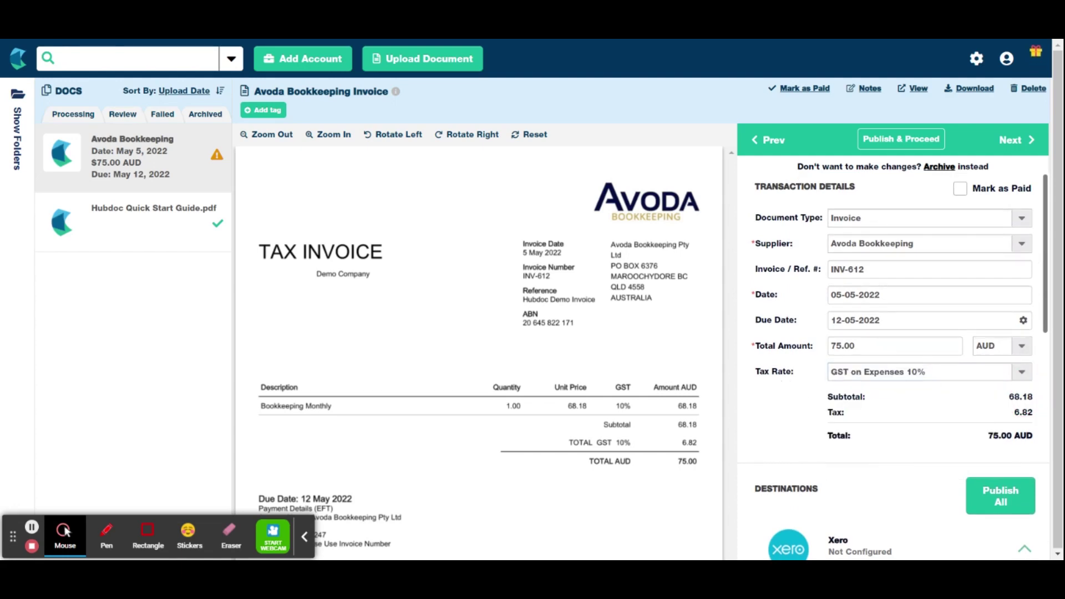
Set the tax rate to Extracted Amount, with tax amount 6.82 and account 287 - Accountancy Fees.
left_click(1027, 374)
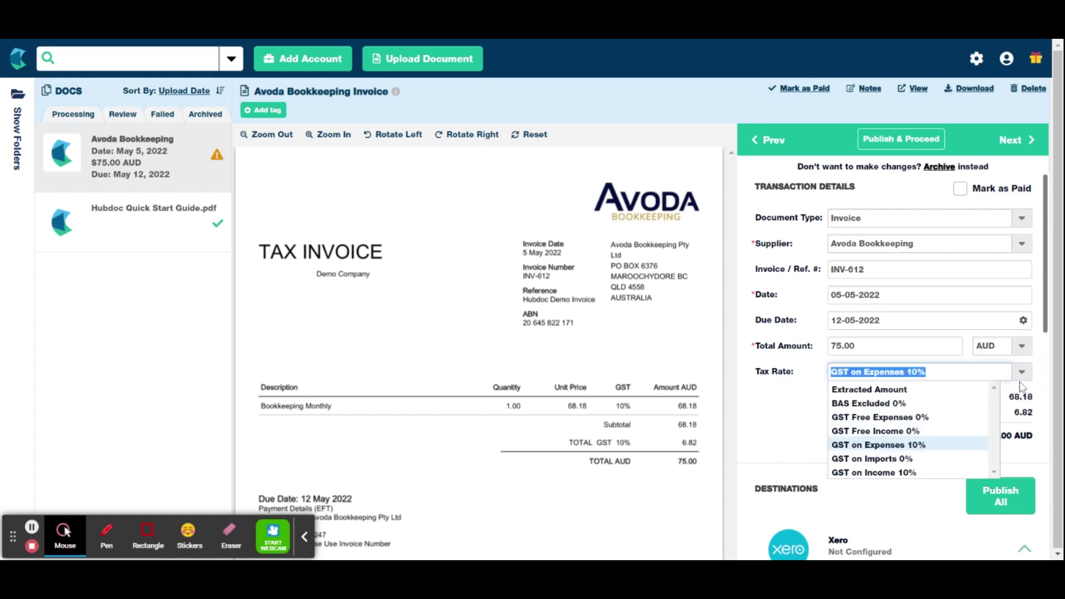
left_click(962, 390)
scroll(934, 395, "down", 1)
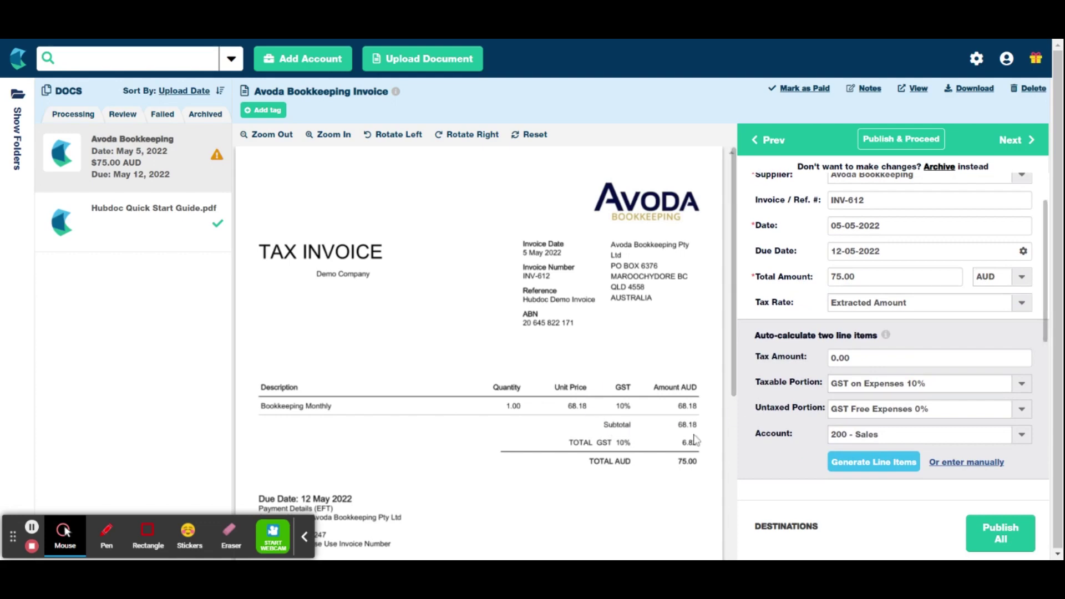
left_click(777, 370)
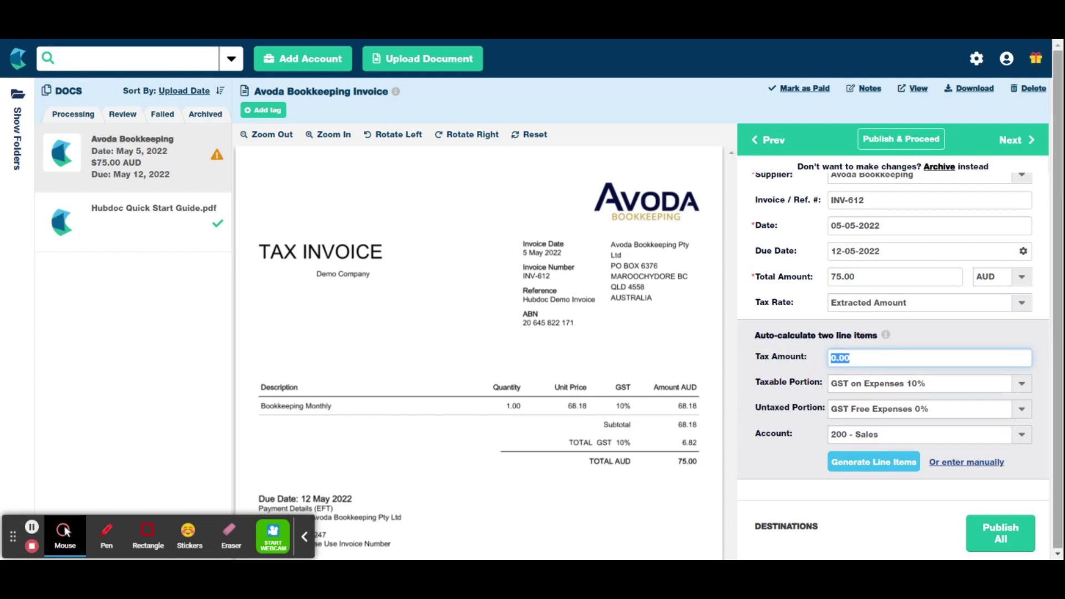
type("6.82")
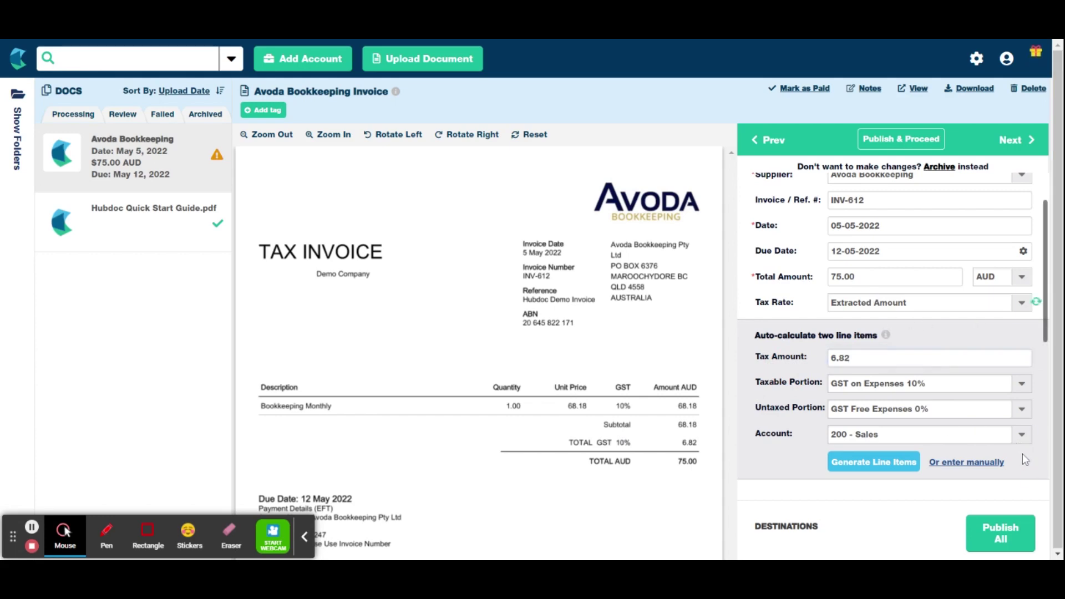
left_click(979, 436)
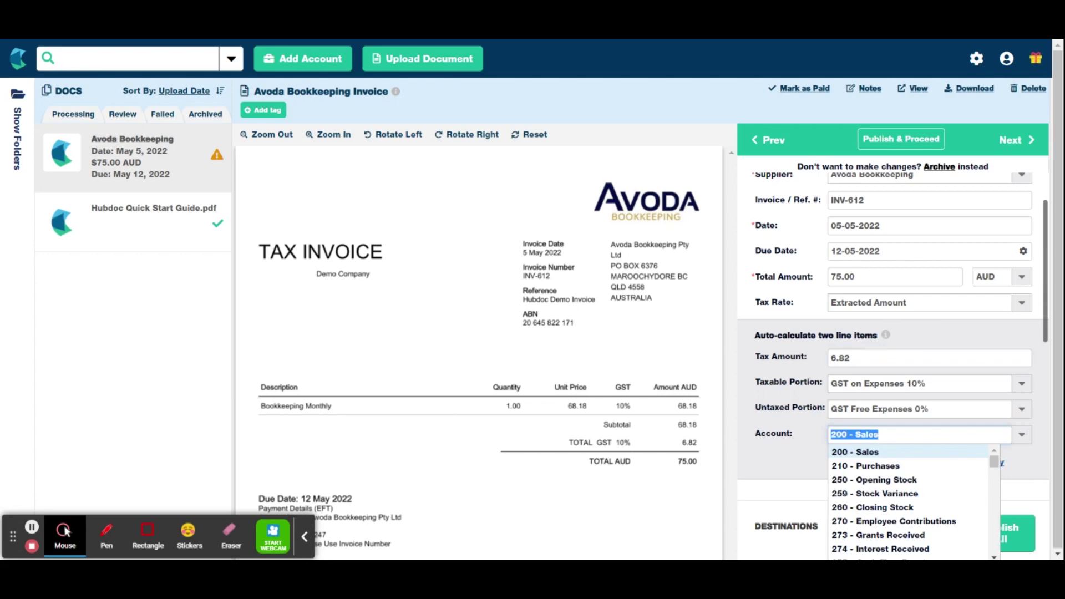
type("accoun")
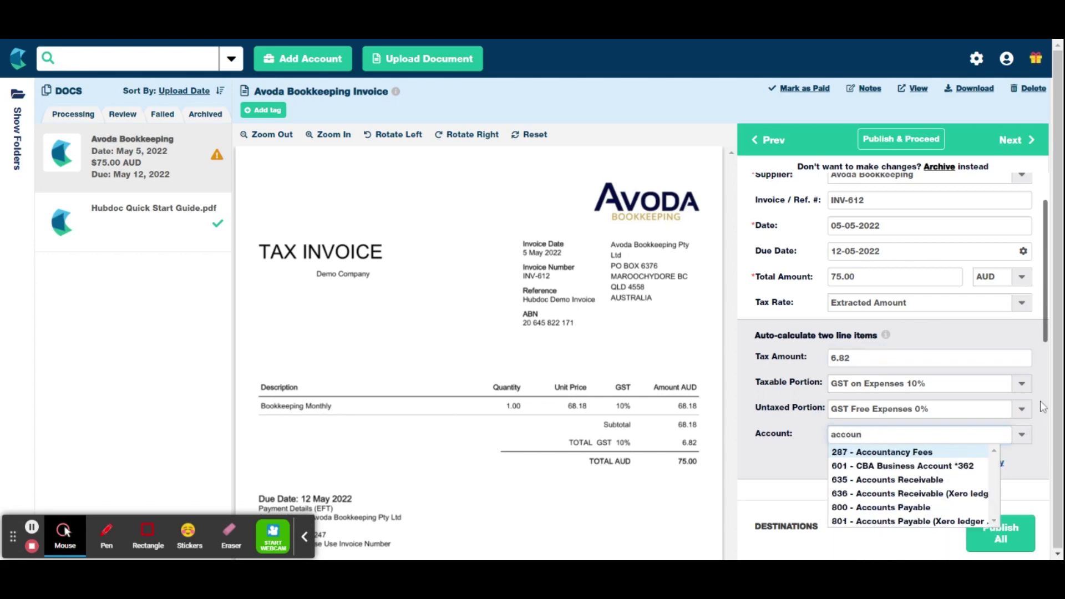
left_click(915, 453)
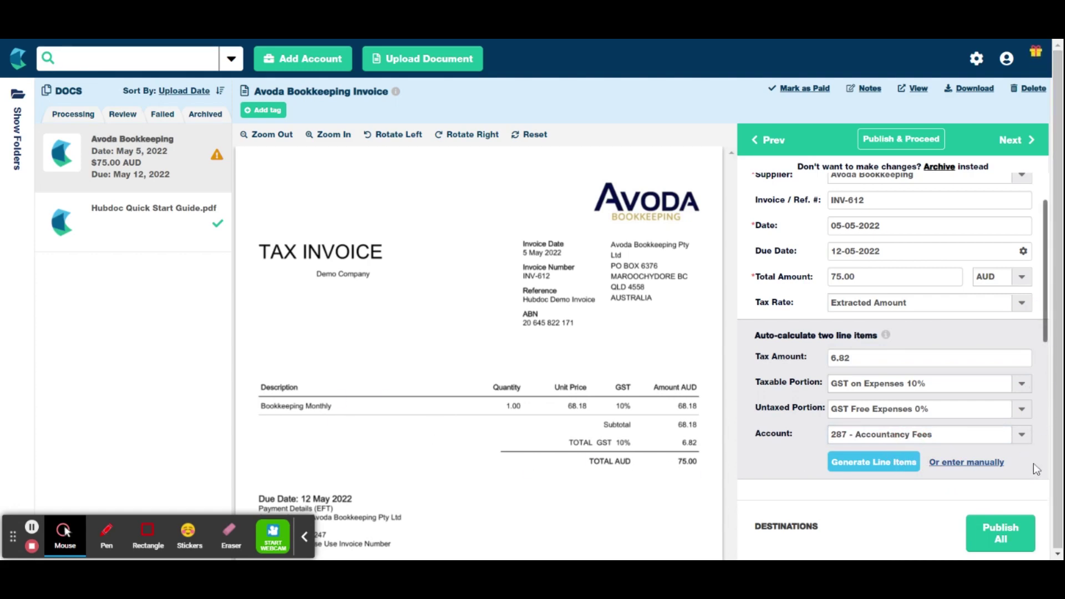
scroll(1033, 464, "down", 1)
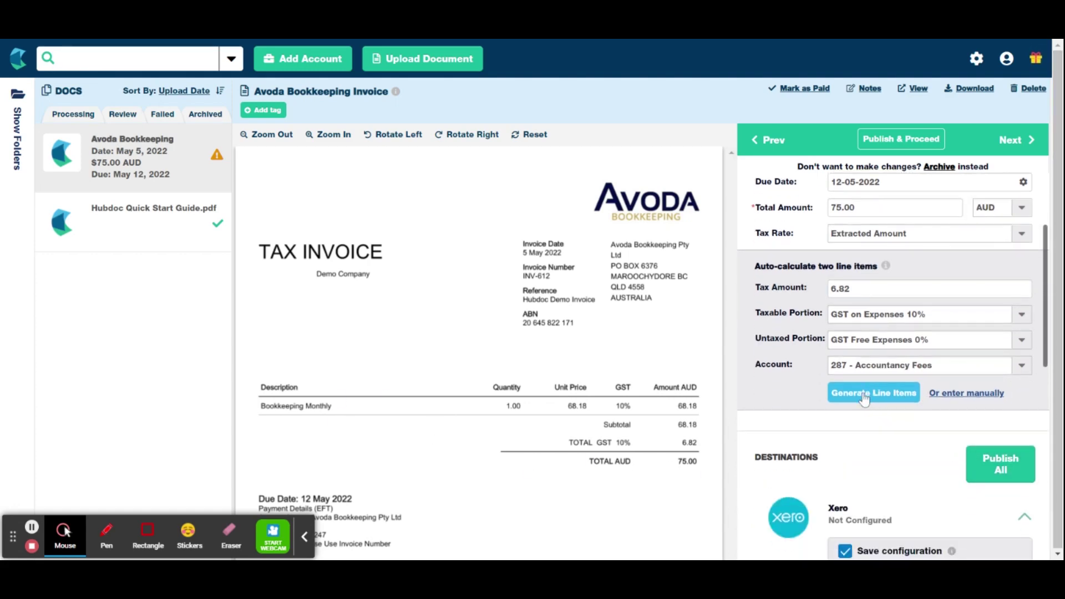
Generate the two GST line items, review them, cancel, and scroll back to the top of the details.
left_click(869, 394)
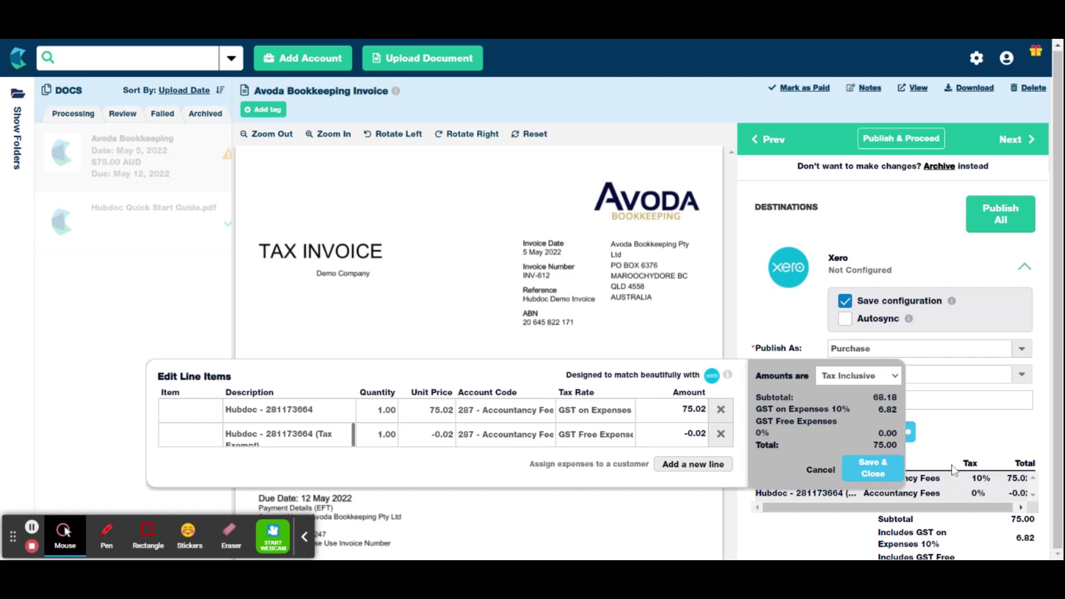
left_click(820, 470)
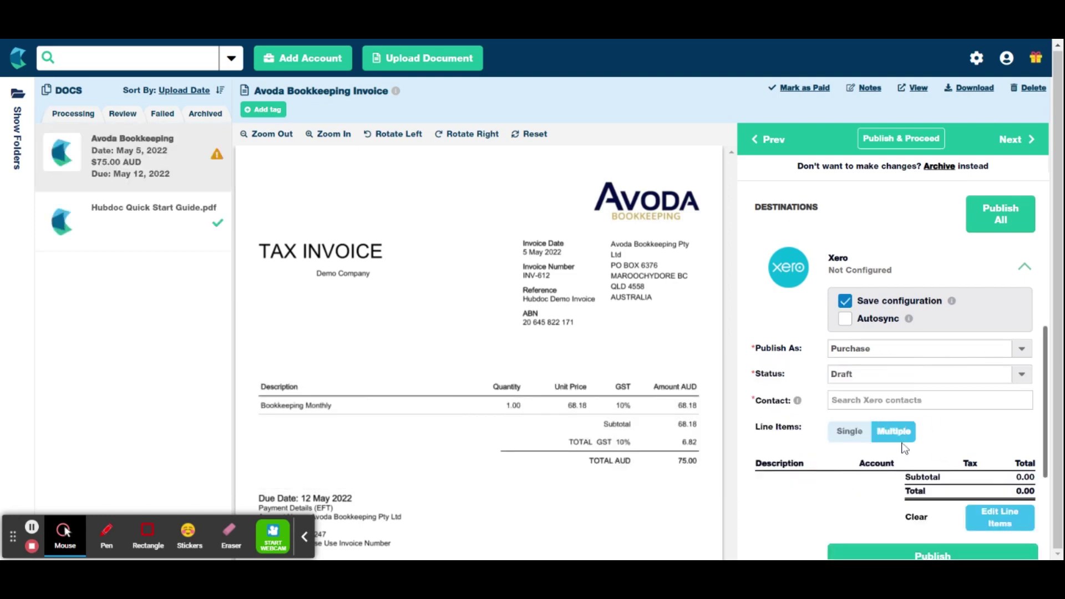
scroll(765, 400, "up", 4)
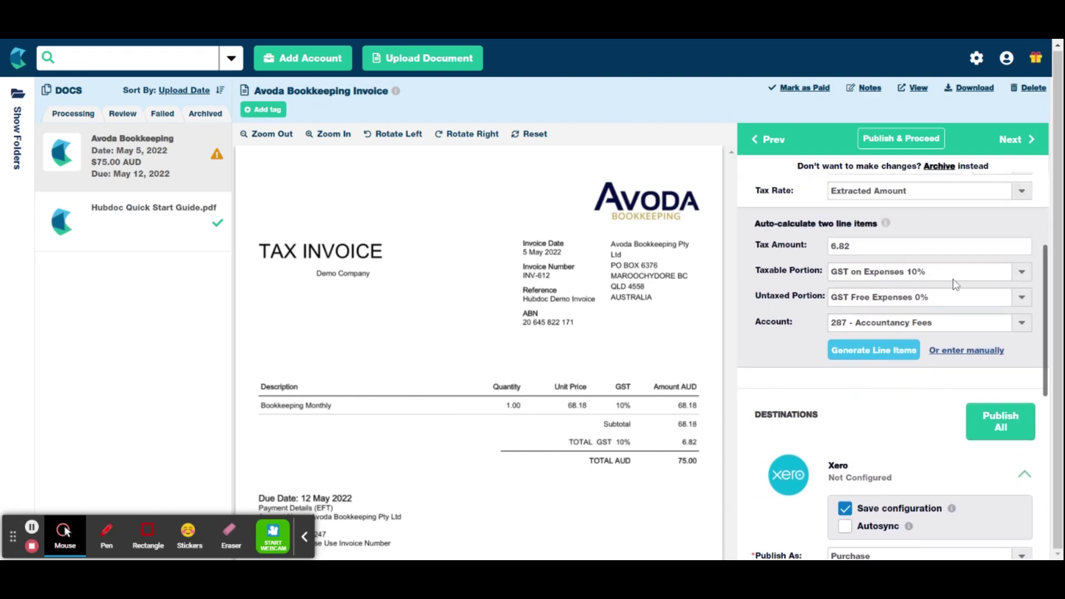
scroll(930, 415, "down", 4)
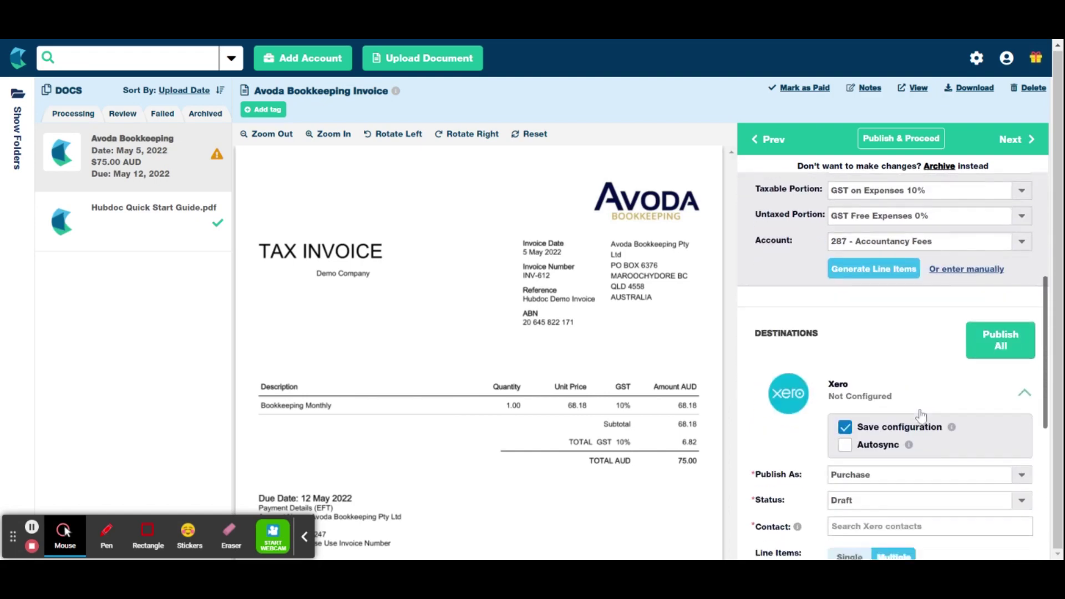
scroll(993, 441, "down", 3)
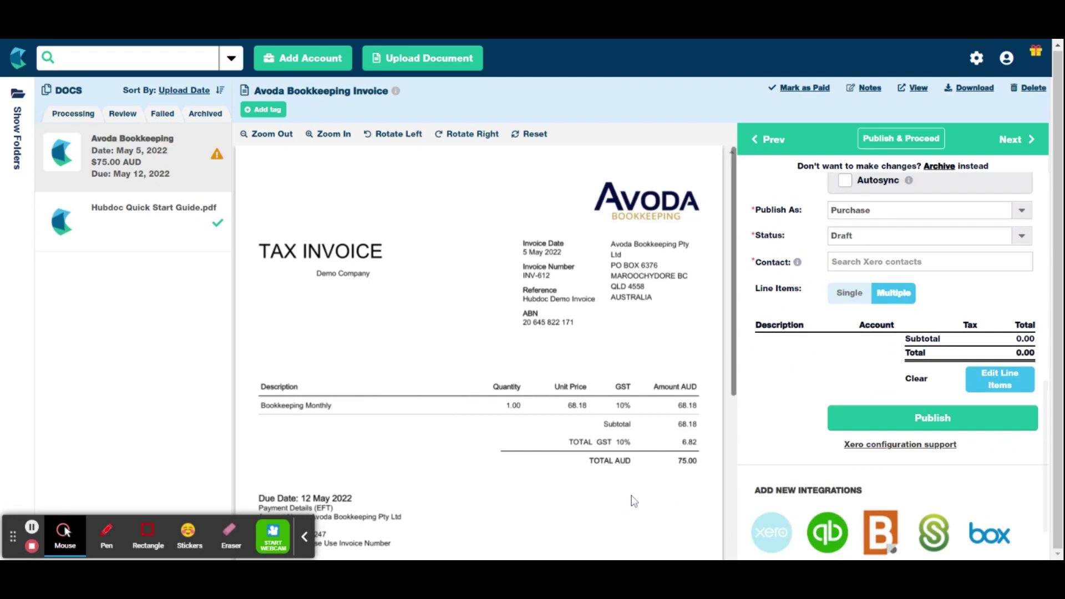
scroll(881, 443, "up", 2)
scroll(882, 443, "up", 1)
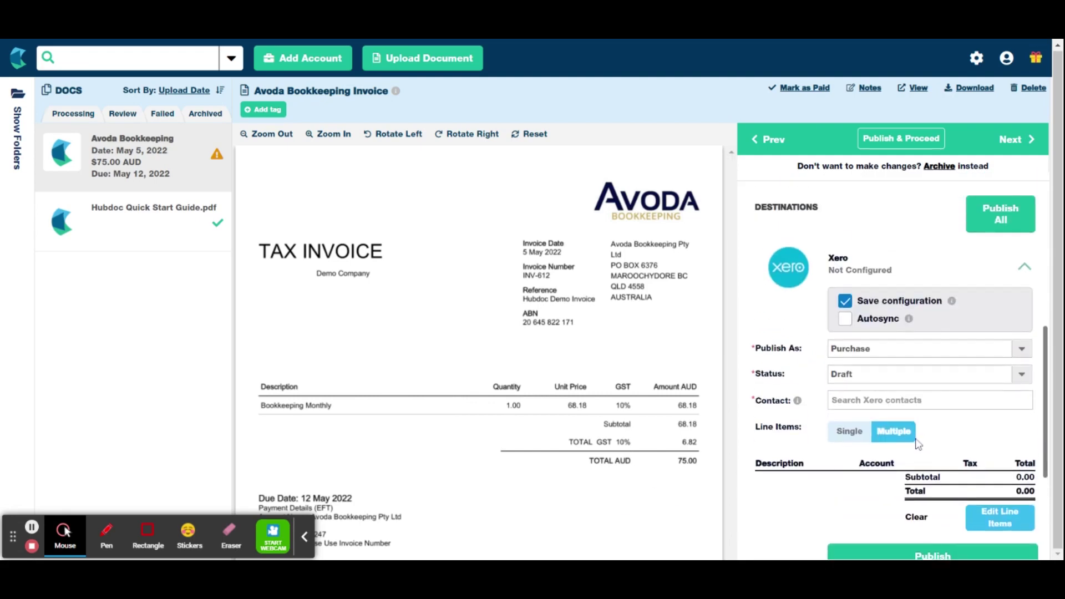
scroll(923, 441, "up", 3)
scroll(931, 440, "up", 3)
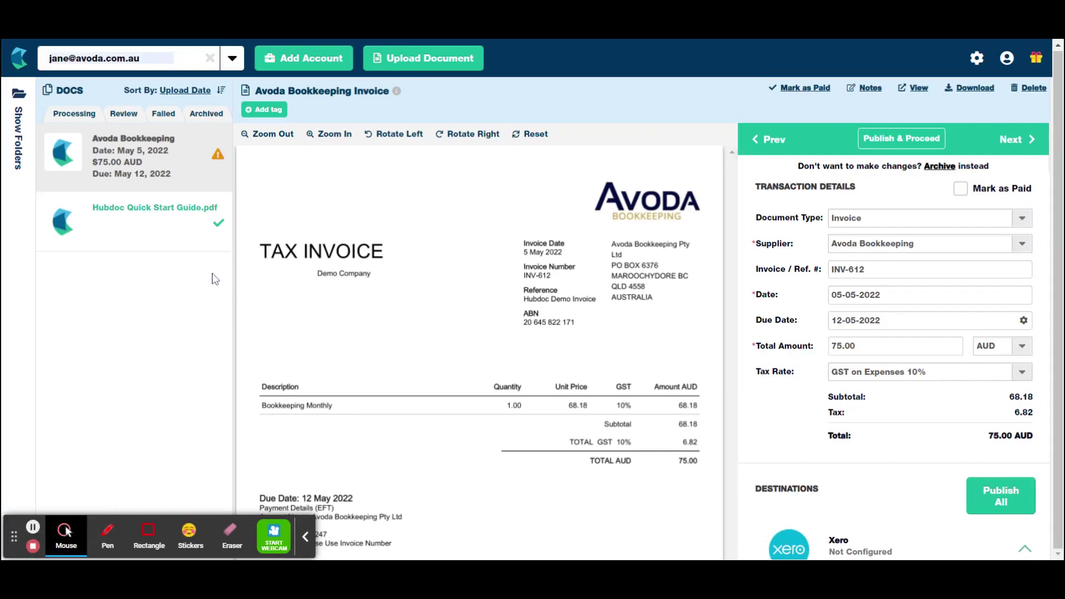
Show the folders panel and reopen the invoice's editing details.
left_click(18, 145)
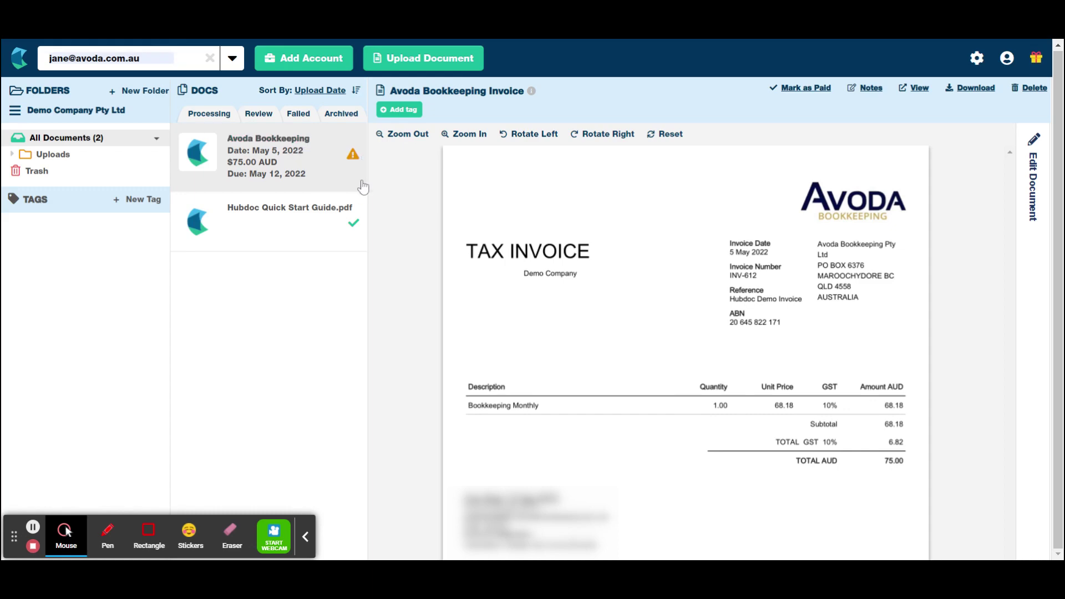
left_click(1033, 179)
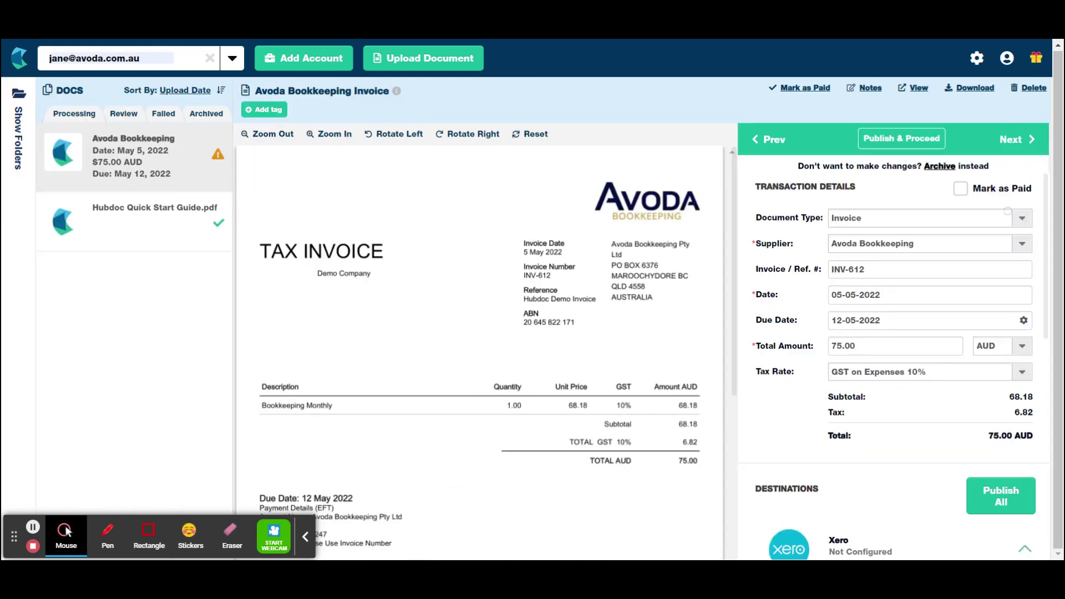
scroll(910, 422, "down", 3)
scroll(937, 389, "down", 6)
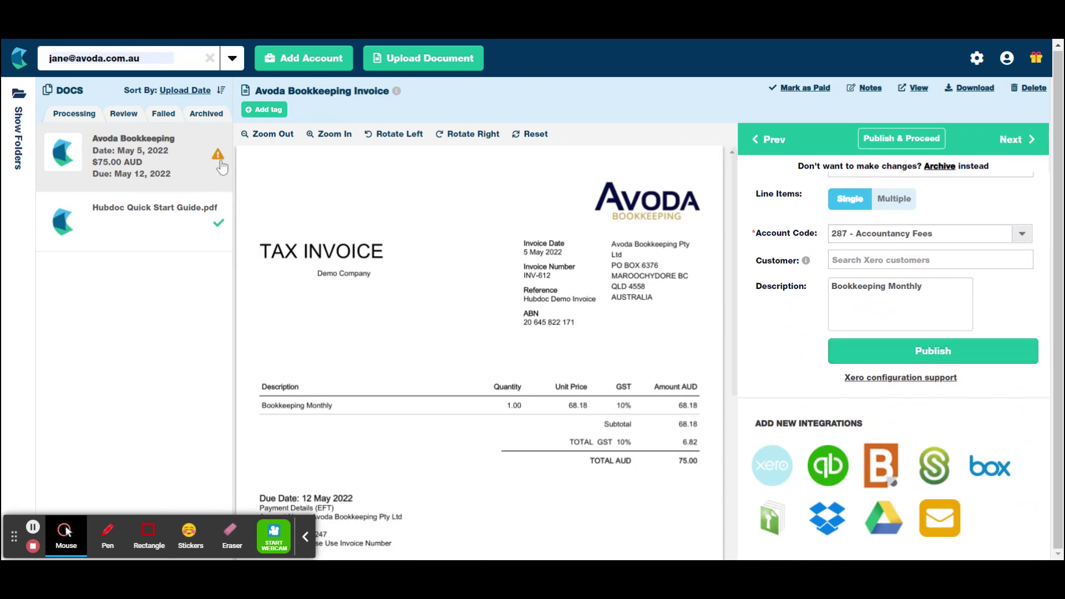
Check the Archived and Review tabs, then select the Avoda Bookkeeping folder under Uploads.
left_click(19, 166)
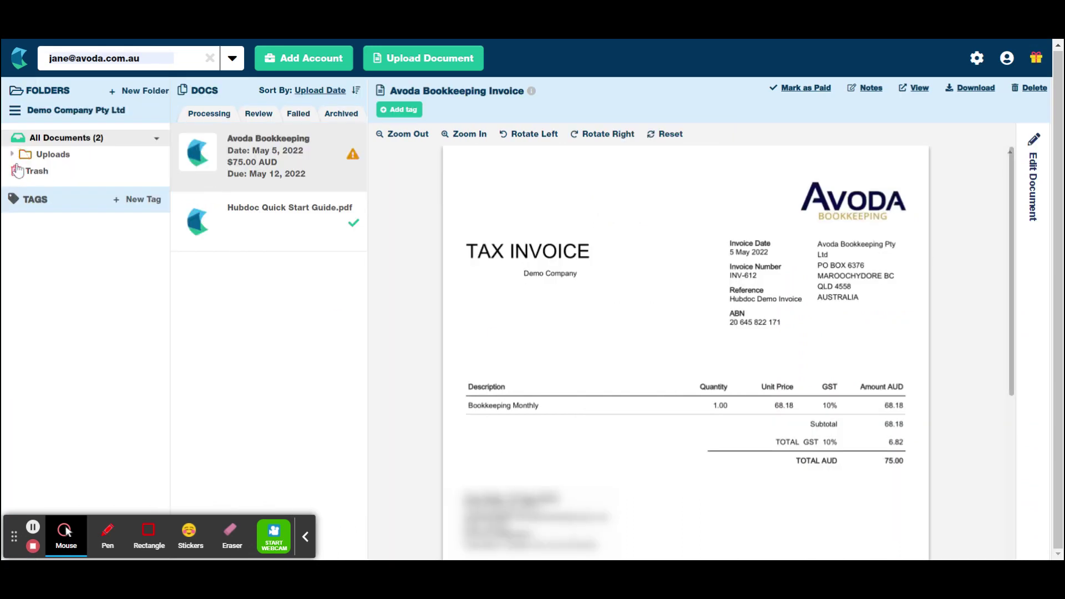
left_click(336, 124)
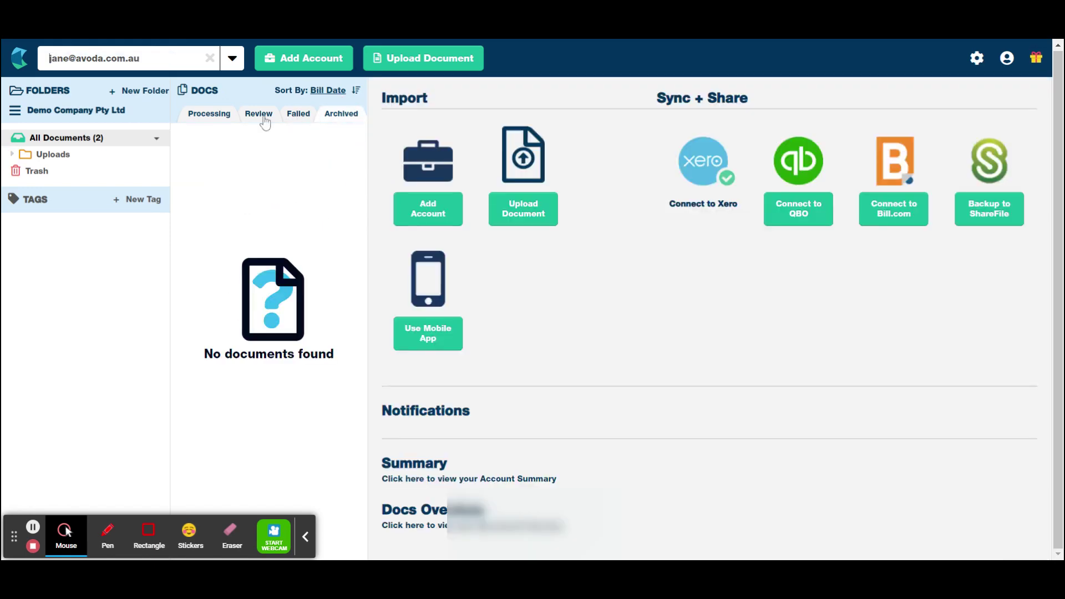
left_click(263, 116)
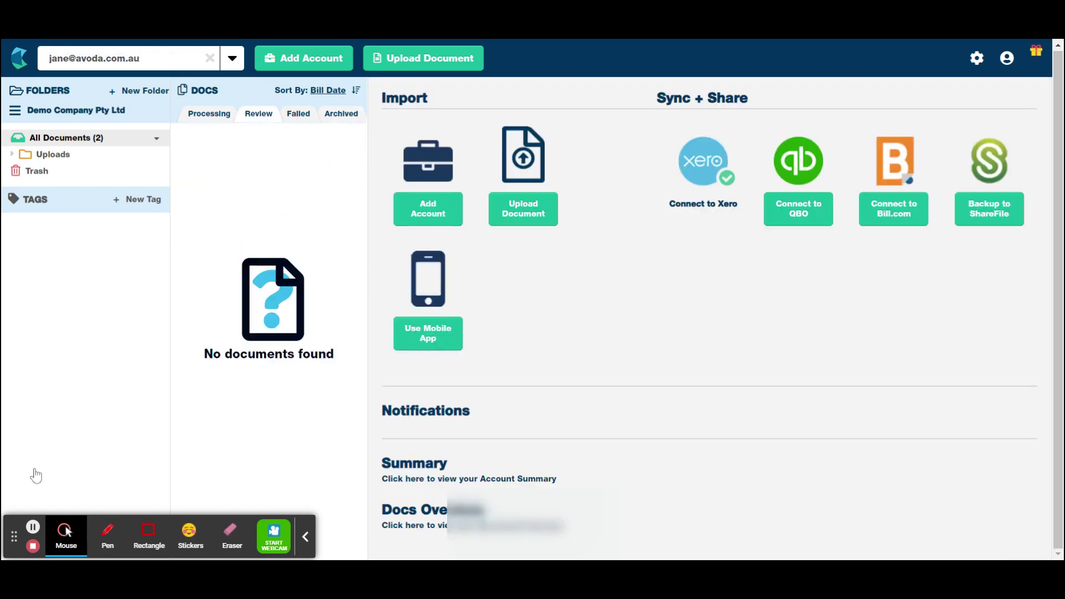
left_click(34, 528)
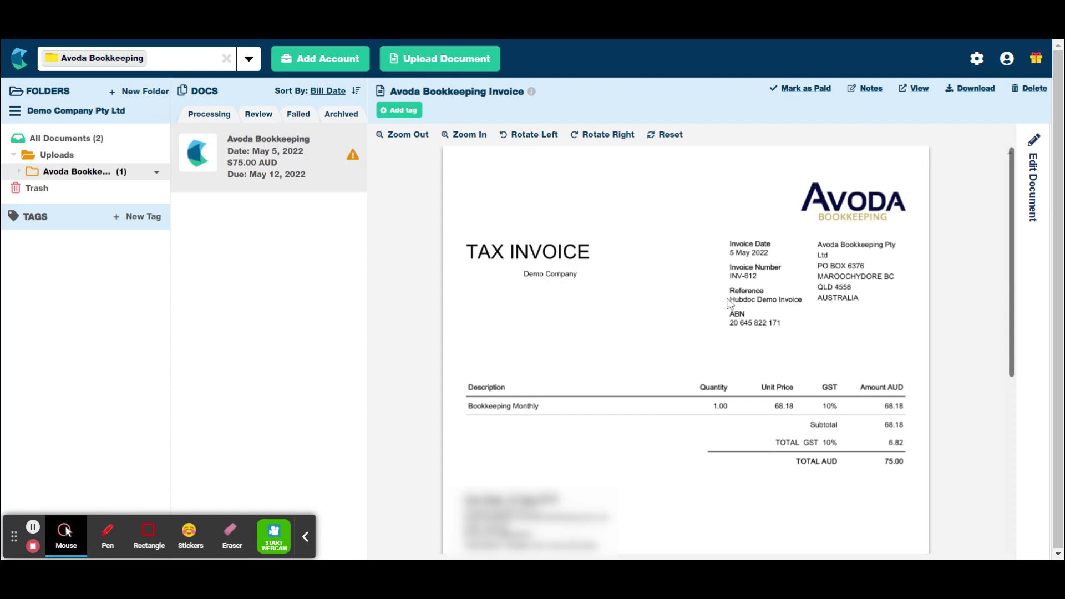
Open the Edit Document tab to show invoice INV-612's transaction details.
left_click(1033, 183)
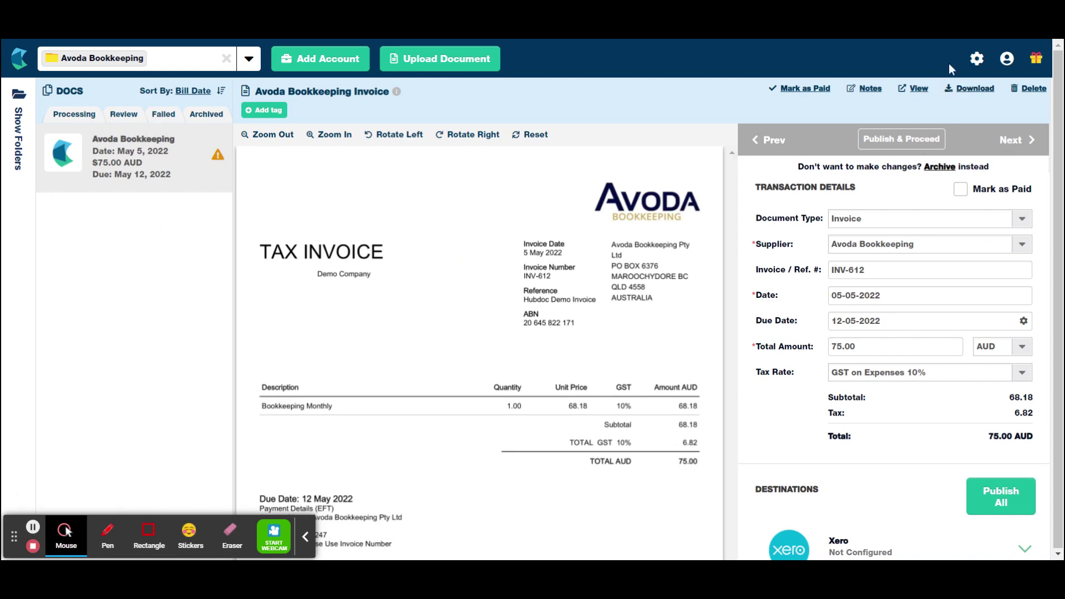
Open the gear-icon settings and switch to the Organization tab.
left_click(977, 56)
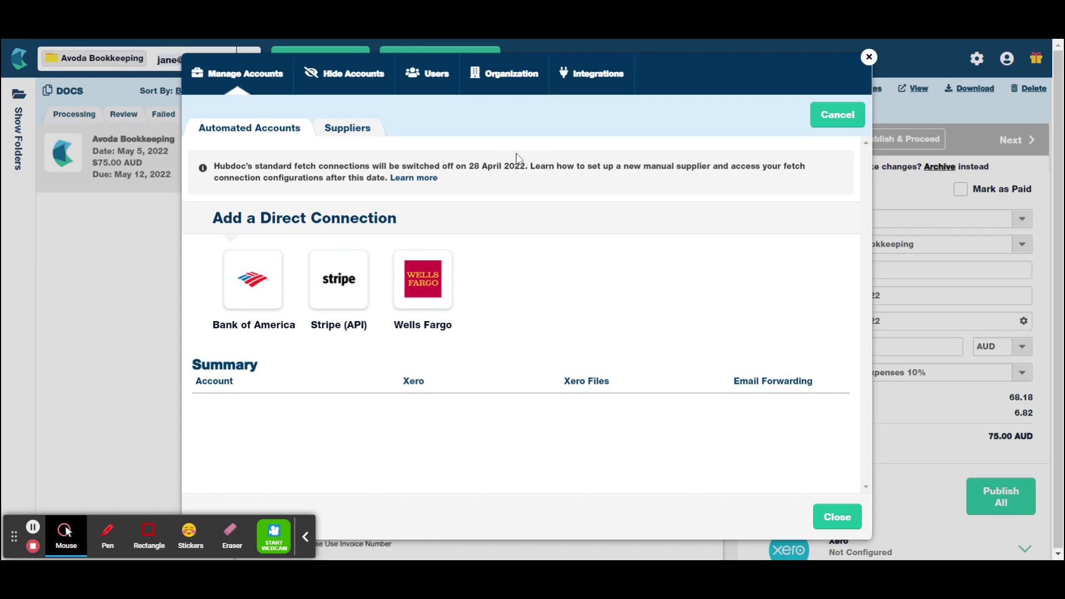
left_click(495, 77)
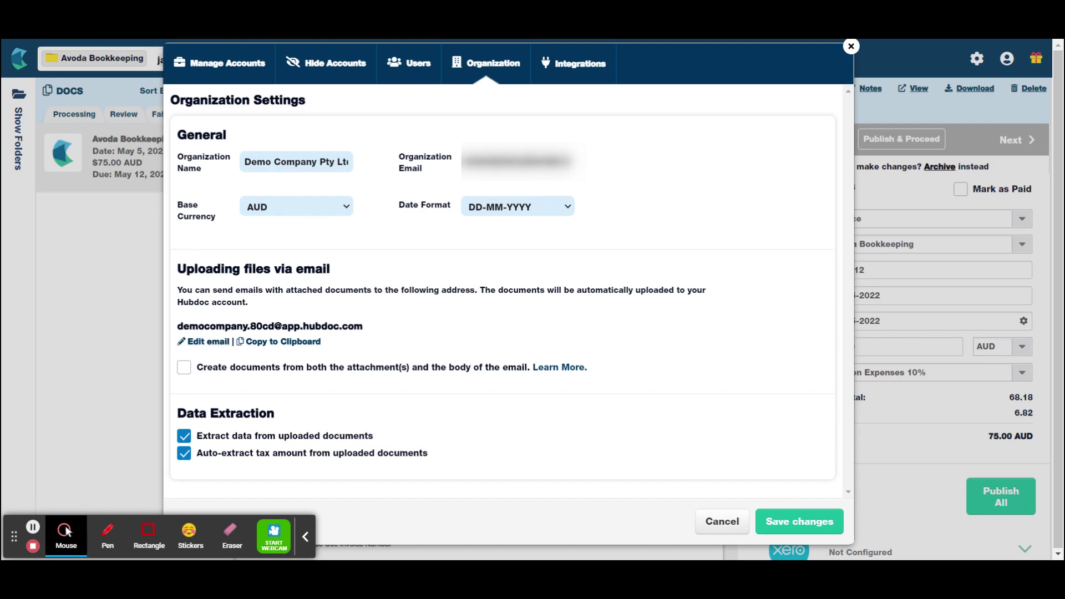
left_click(254, 342)
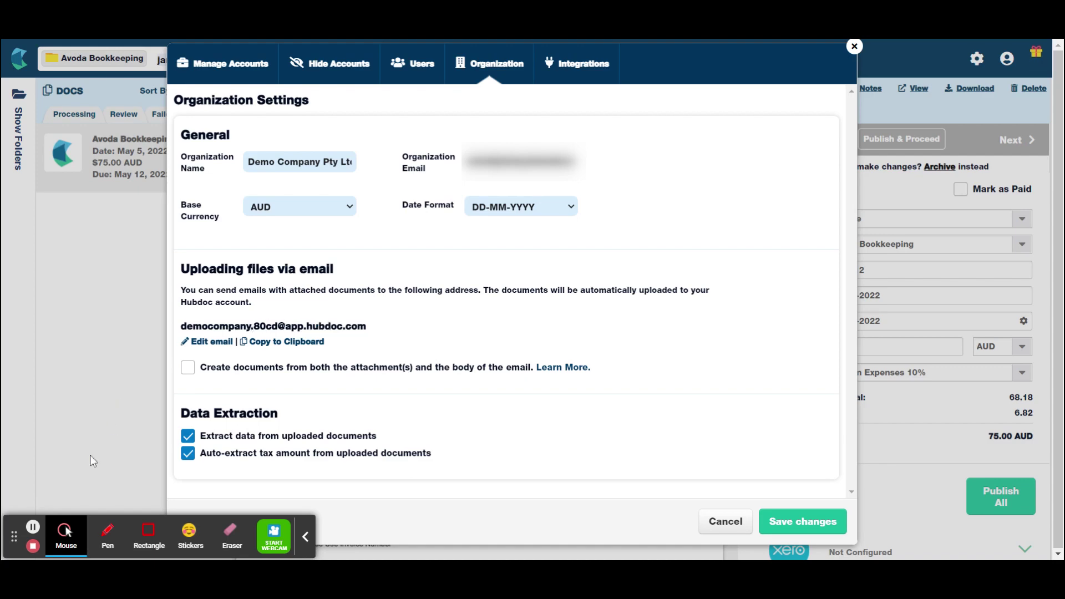
Close Organization Settings to return to the Avoda Bookkeeping folder's $75.00 AUD invoice.
left_click(33, 527)
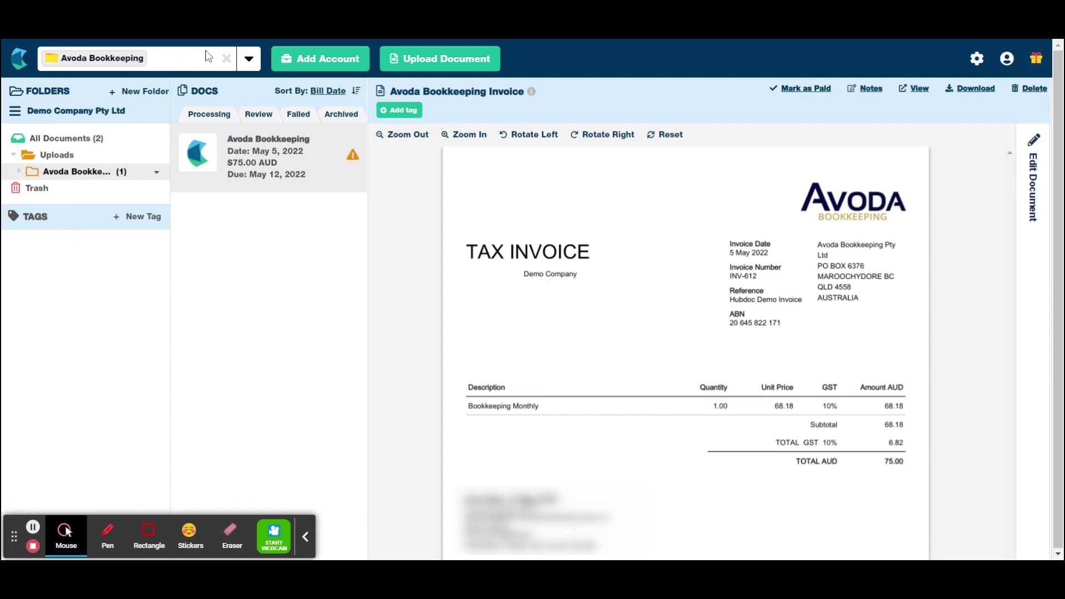
Search All Documents for 'Avoda Bookkeeping' and open its single $75.00 AUD invoice.
left_click(226, 59)
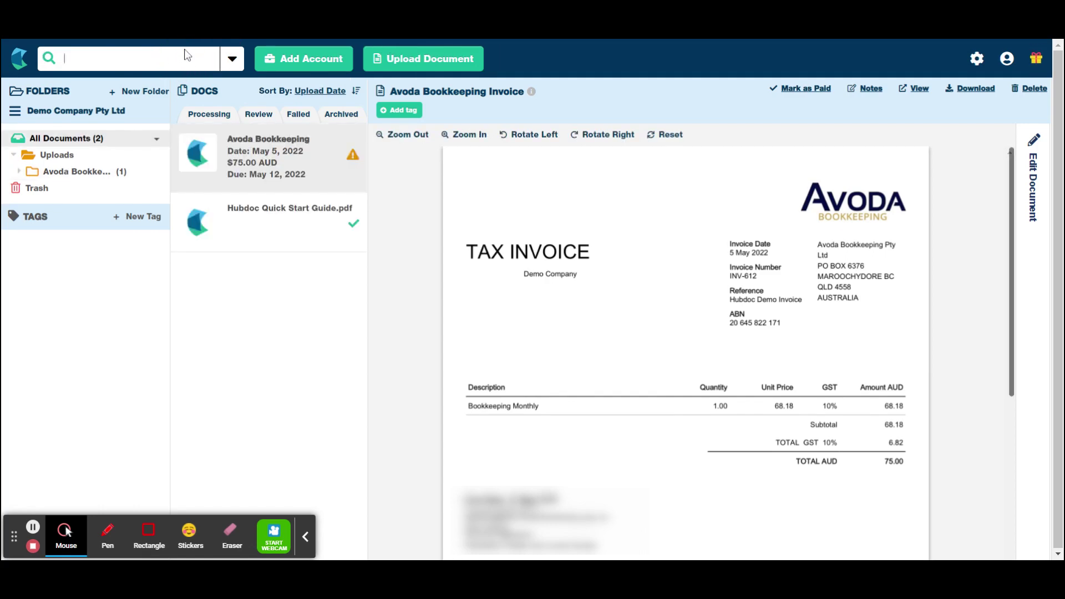
type("Avoda ")
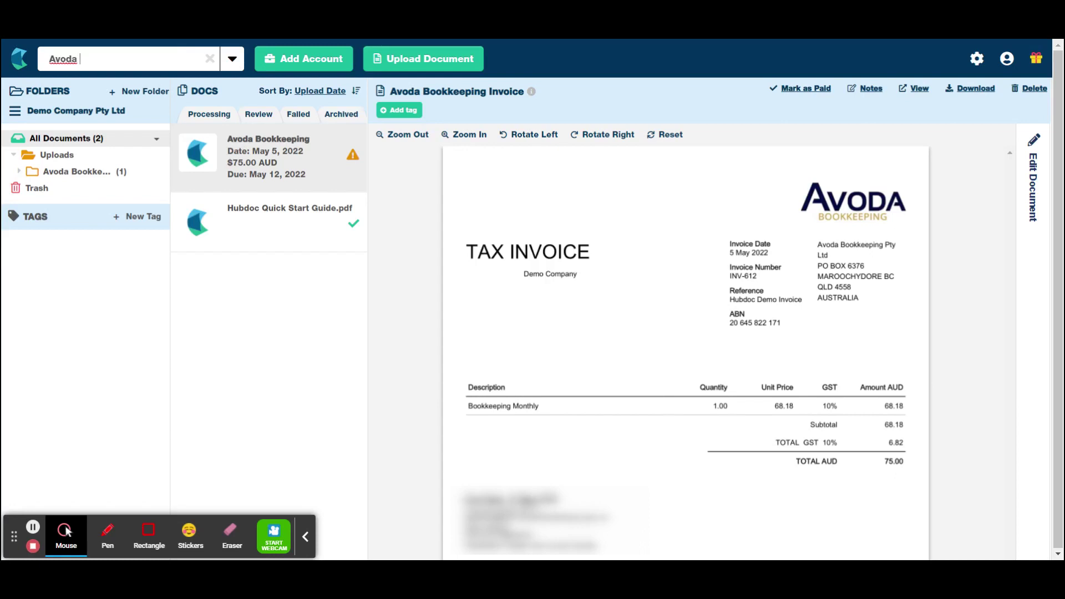
type("Bookkeeping")
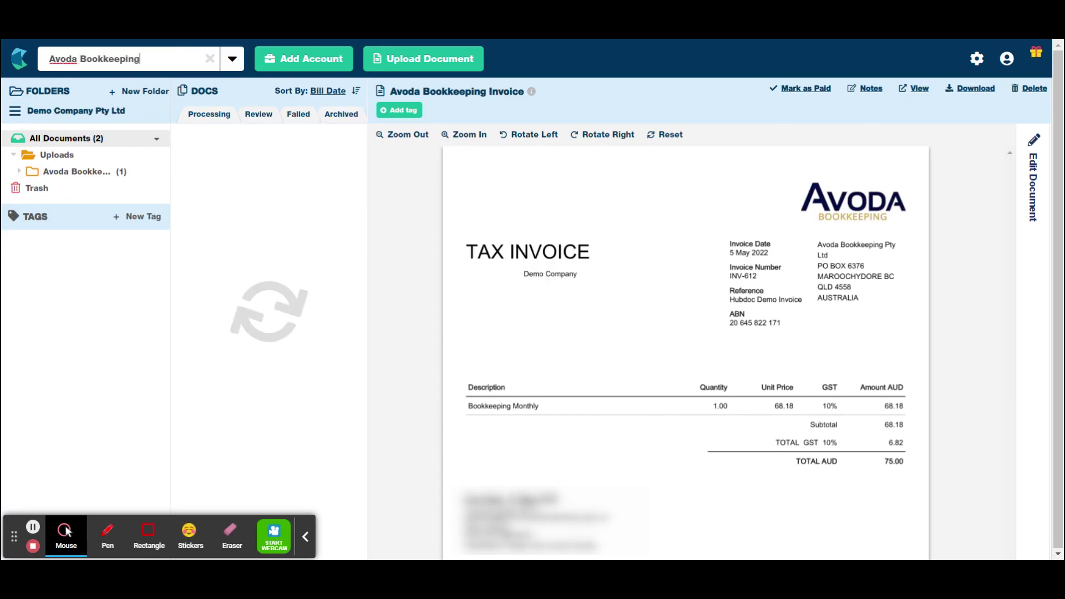
left_click(248, 182)
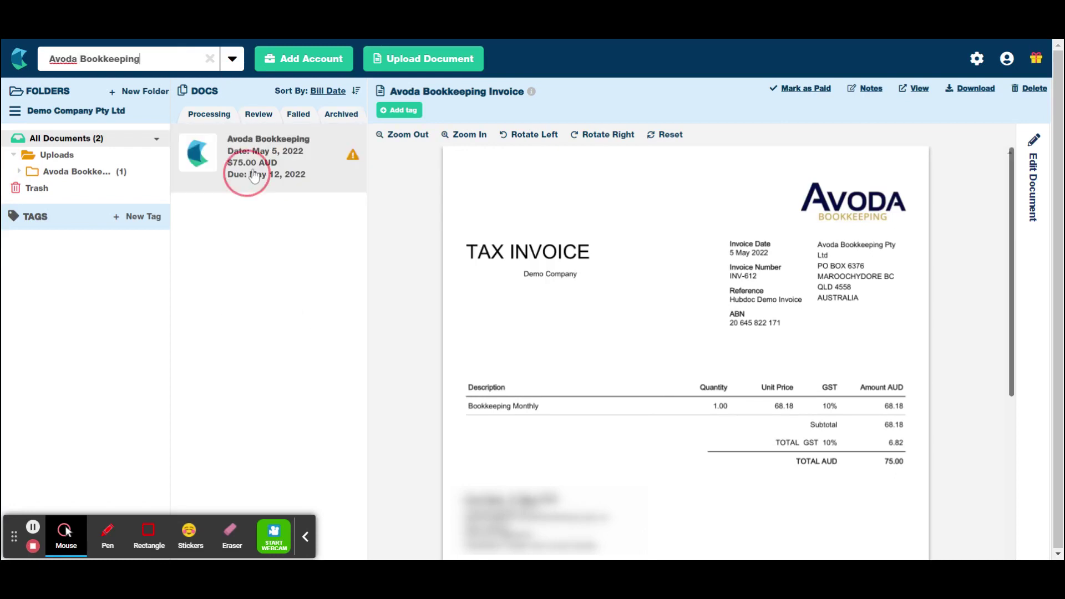